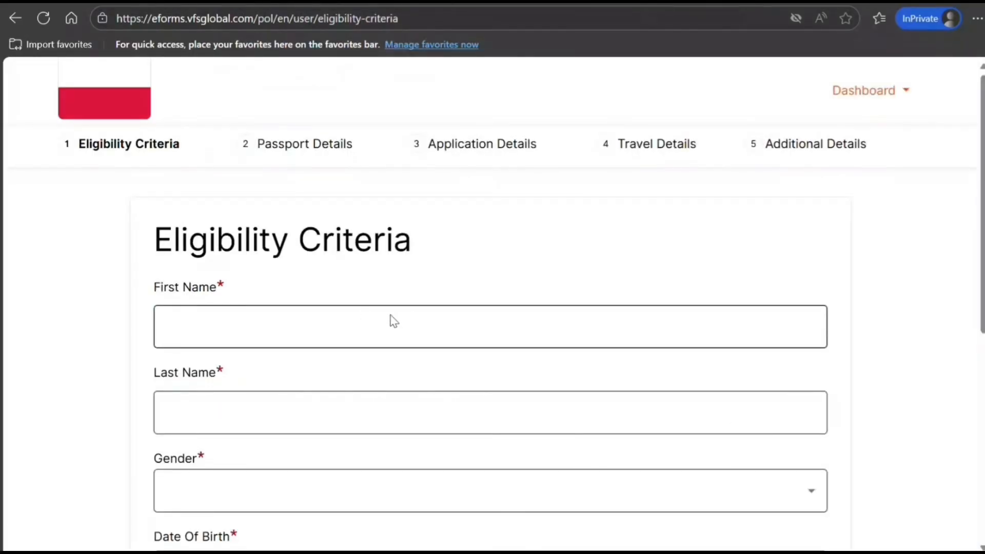
# Go past the sign-up page to the Eligibility Criteria form's First Name field
pyautogui.click(386, 322)
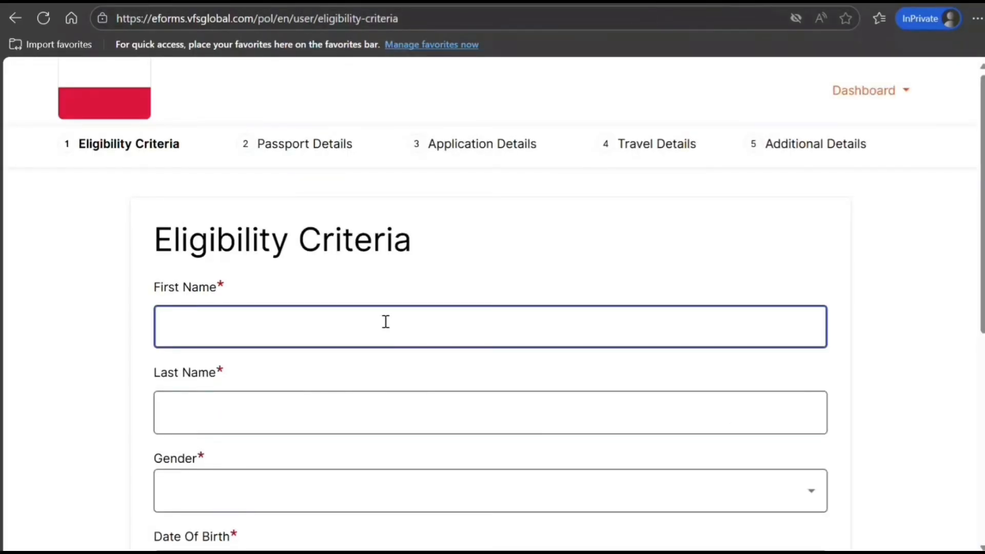
# Enter the applicant's first and last name and set gender to Male
pyautogui.write('JOHN')
pyautogui.press('Tab')
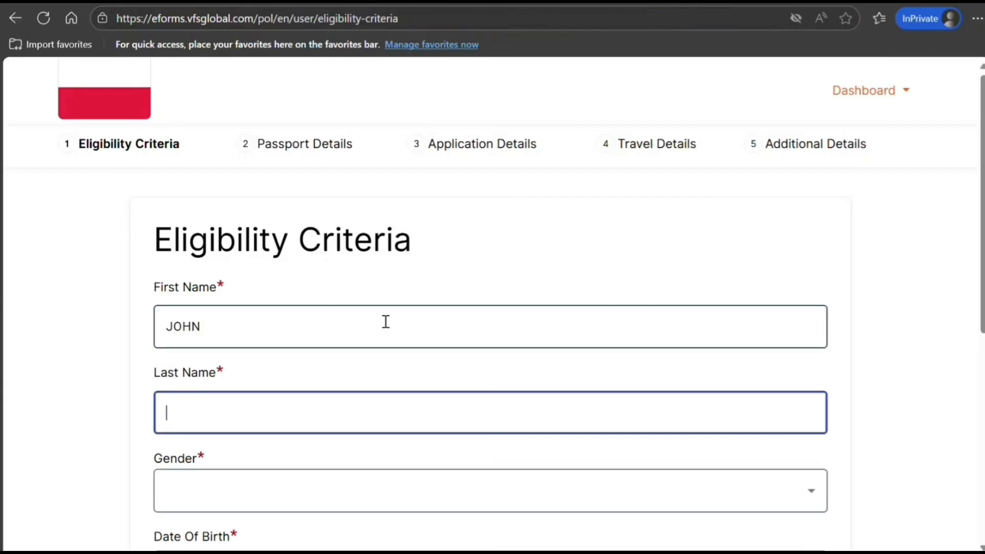
pyautogui.write('SMITH')
pyautogui.press('Tab')
pyautogui.press('Down')
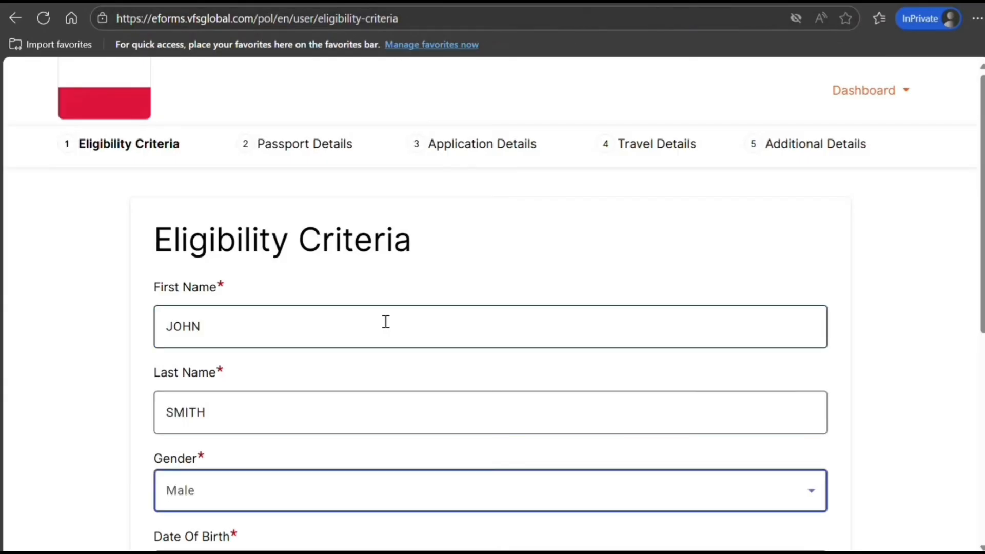
pyautogui.press('Tab')
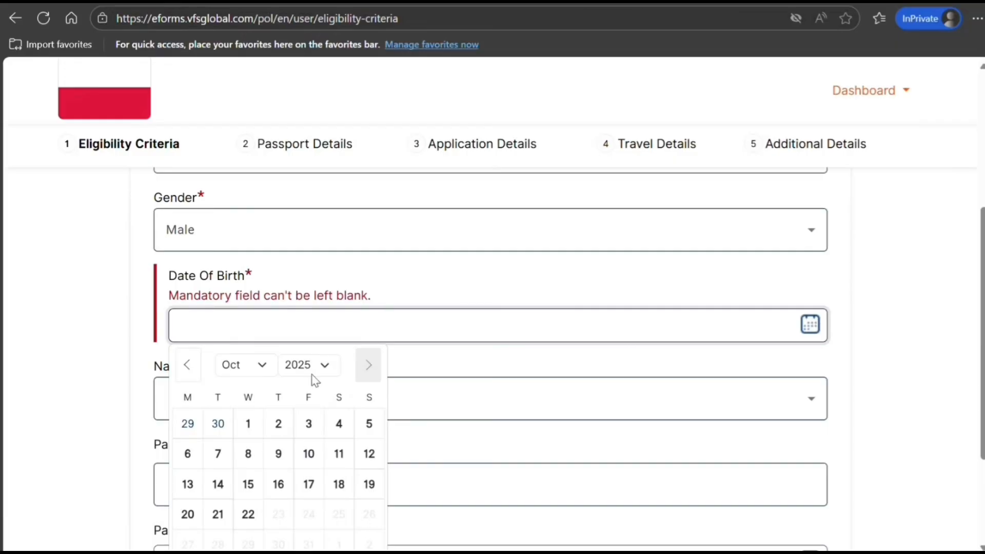
pyautogui.click(310, 366)
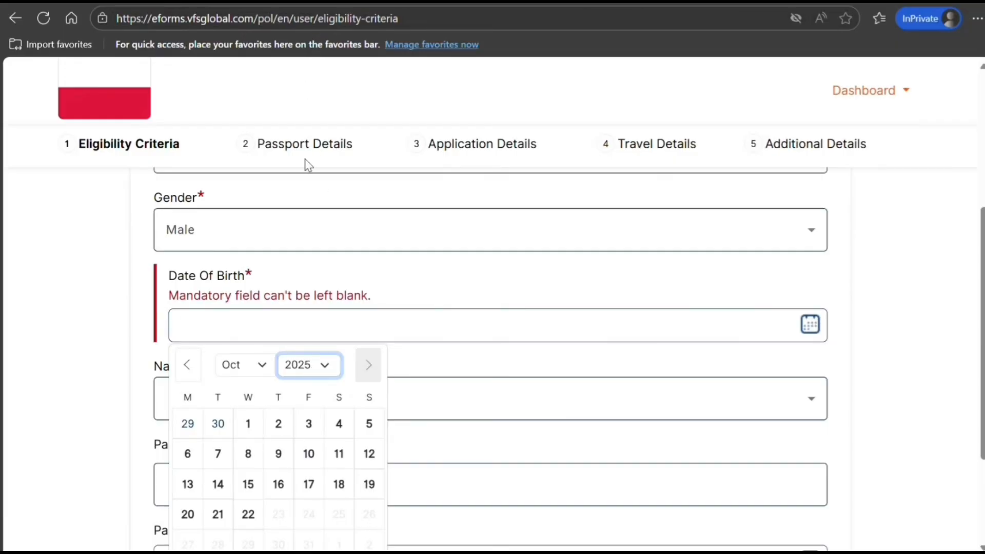
pyautogui.write('1999')
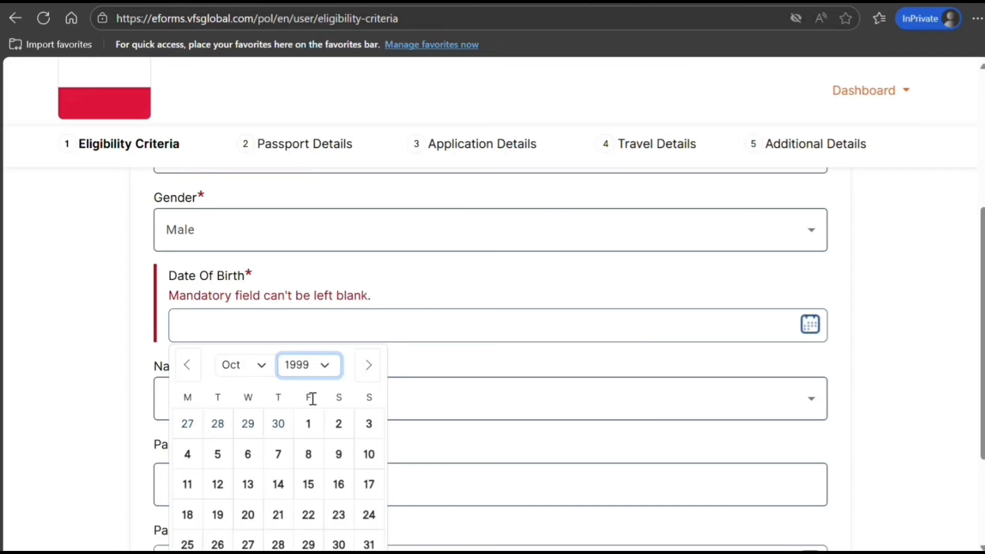
pyautogui.click(308, 422)
pyautogui.scroll(-3, 298, 360)
pyautogui.click(282, 242)
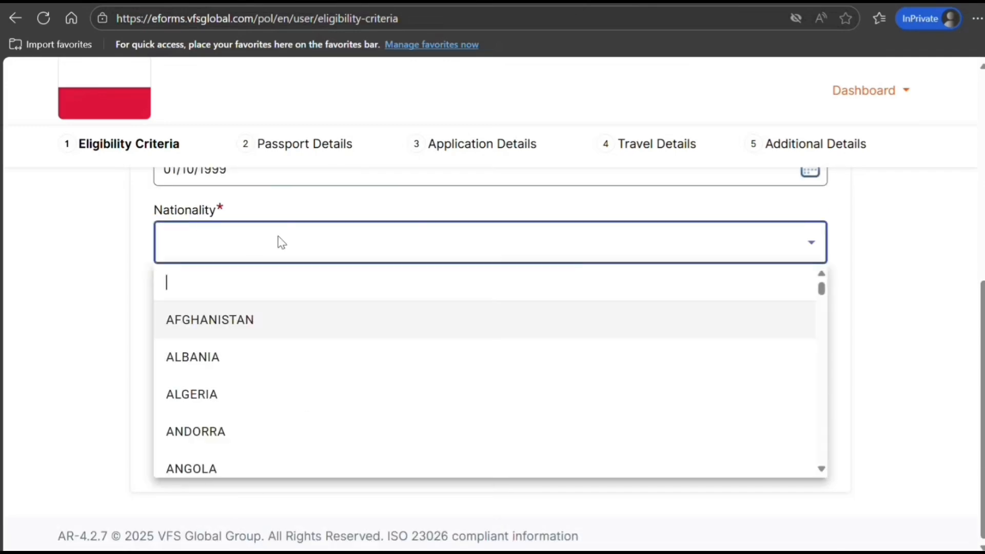
pyautogui.write('indi')
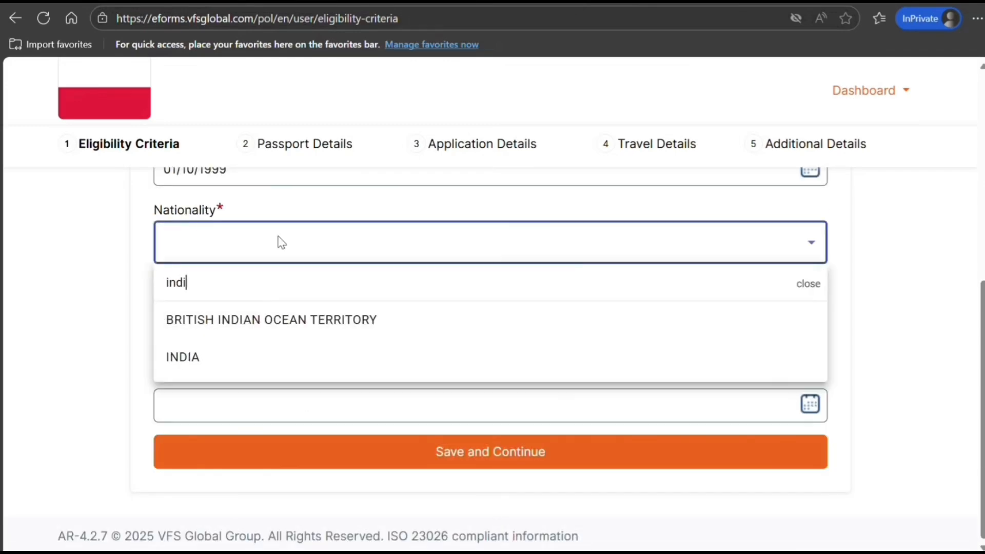
pyautogui.click(231, 356)
# Enter the passport number, set expiry to 31/10/2035, and save Eligibility Criteria
pyautogui.click(258, 322)
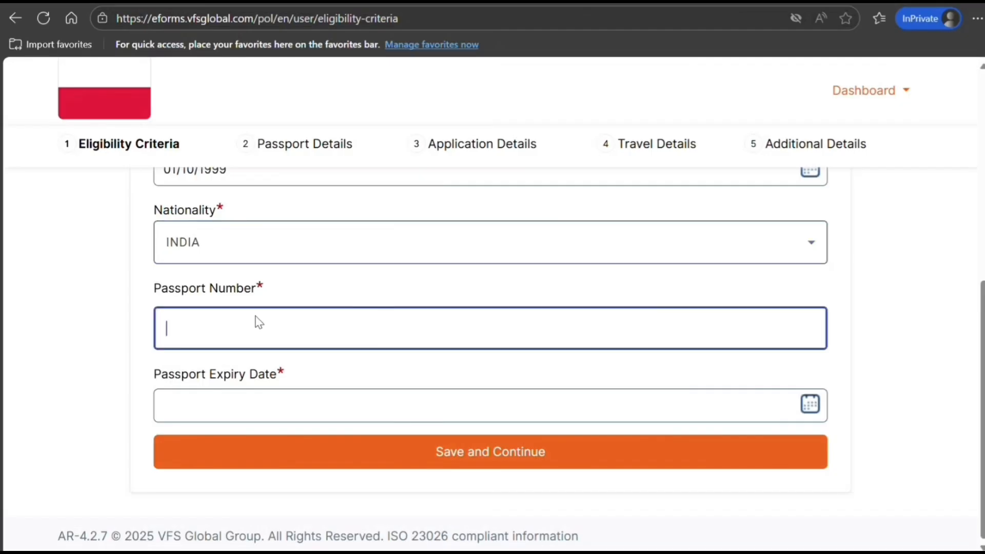
pyautogui.write('K898989898989')
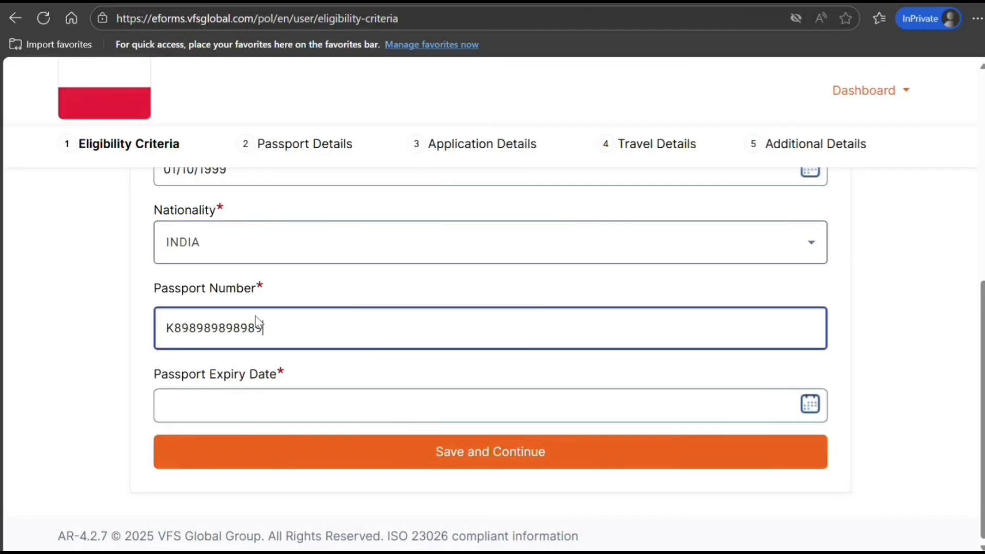
pyautogui.press('Tab')
pyautogui.click(331, 180)
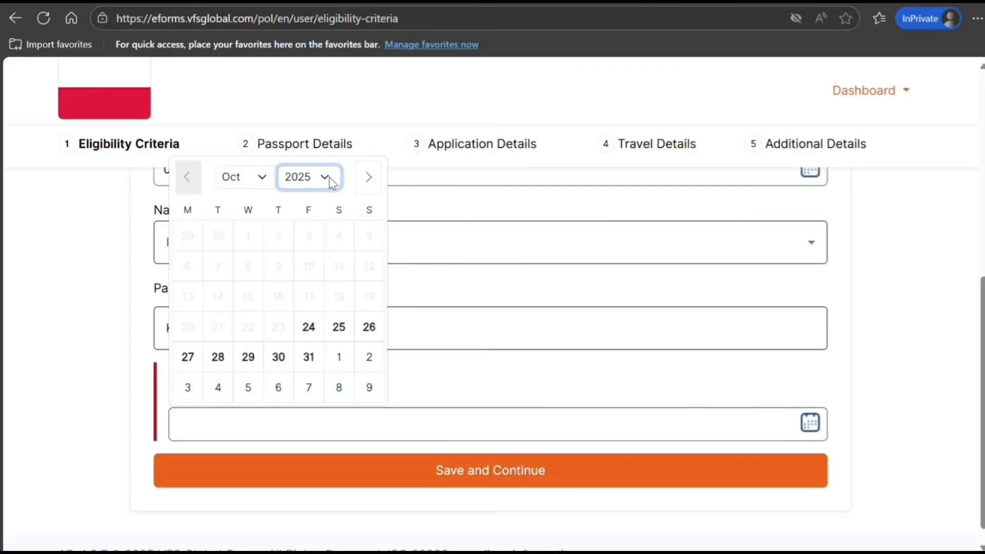
pyautogui.click(297, 420)
pyautogui.click(254, 356)
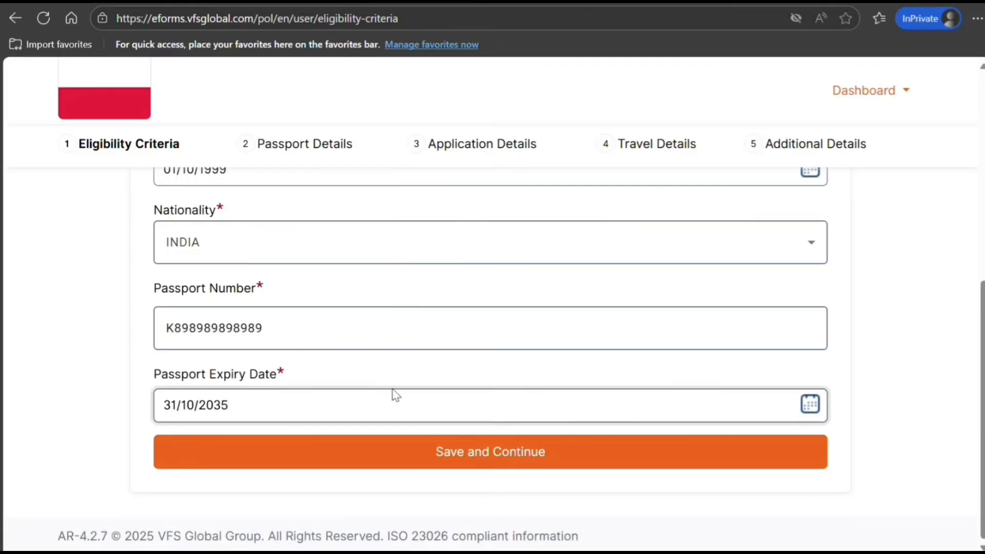
pyautogui.click(465, 457)
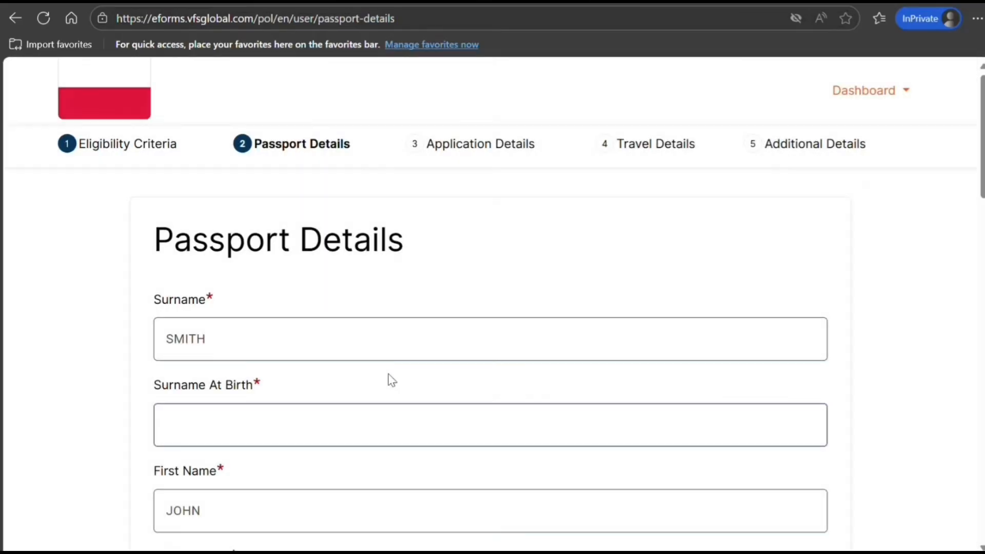
# Enter the applicant's surname at birth on Passport Details
pyautogui.scroll(-10, 390, 380)
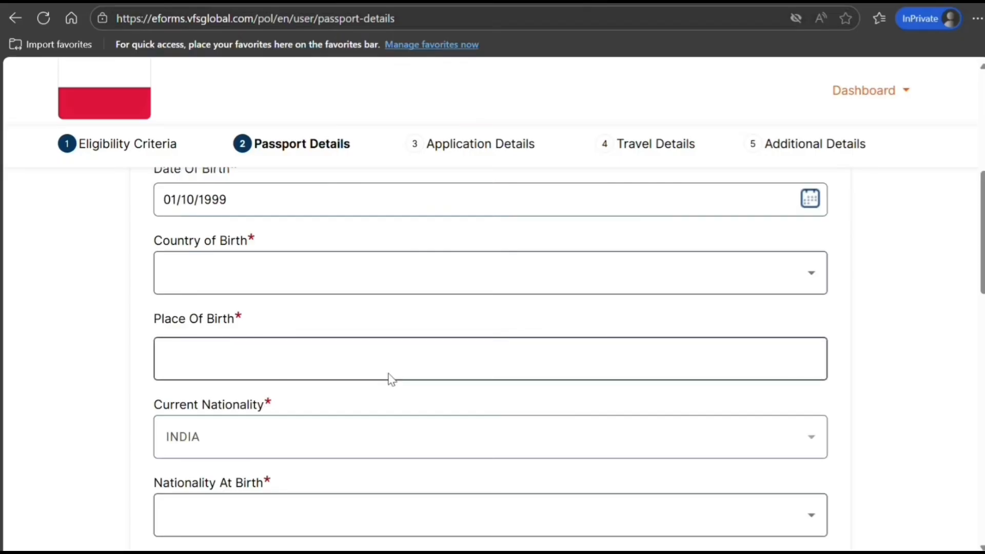
pyautogui.scroll(-10, 390, 380)
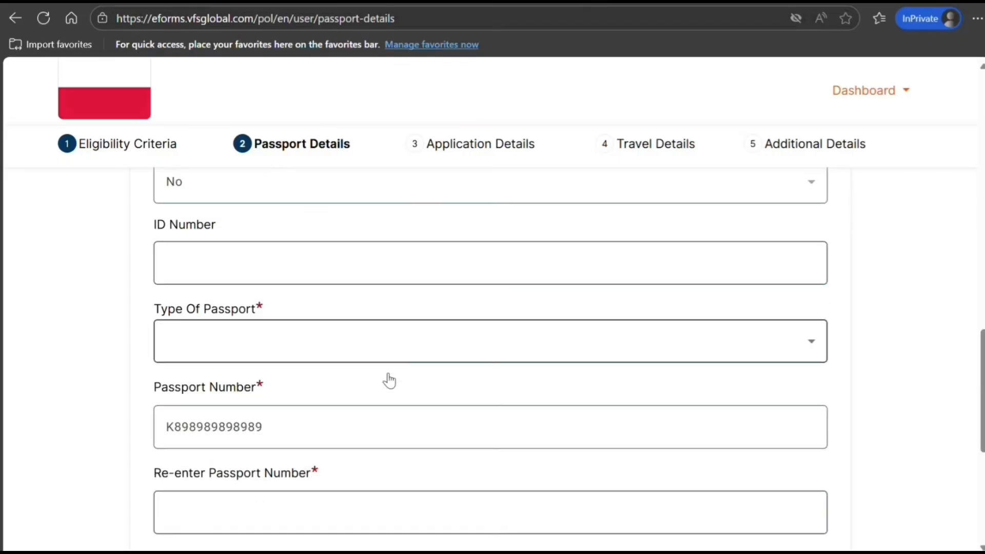
pyautogui.scroll(-3, 389, 374)
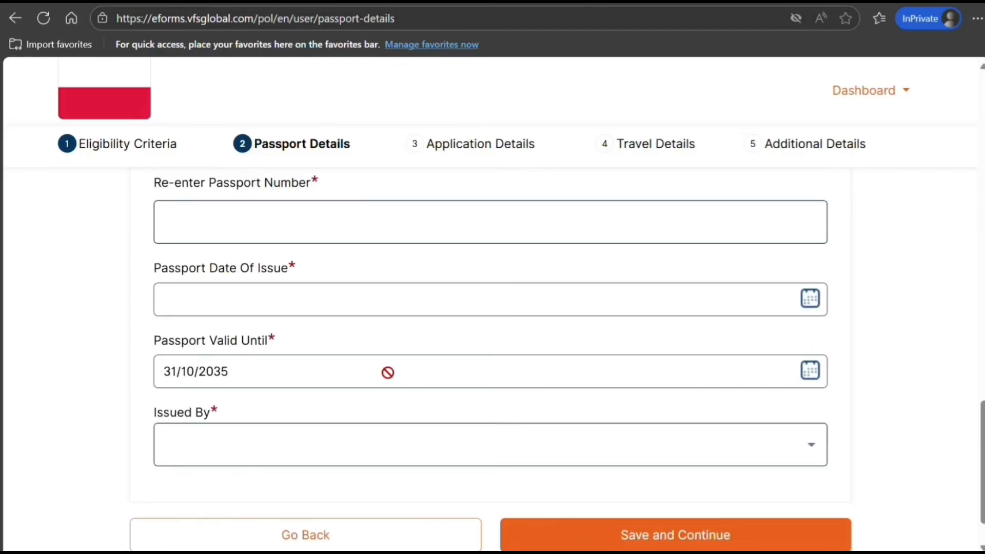
pyautogui.scroll(20, 388, 373)
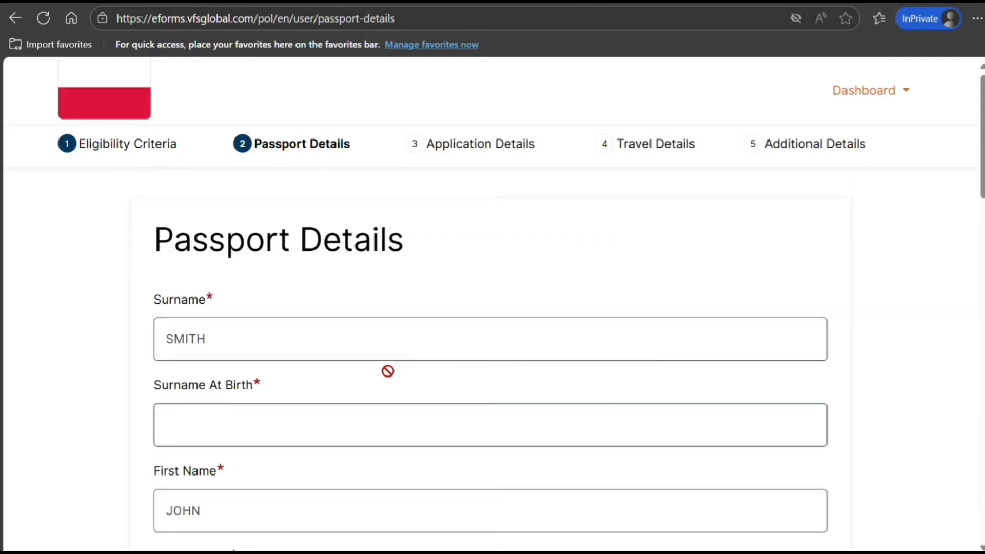
pyautogui.click(278, 420)
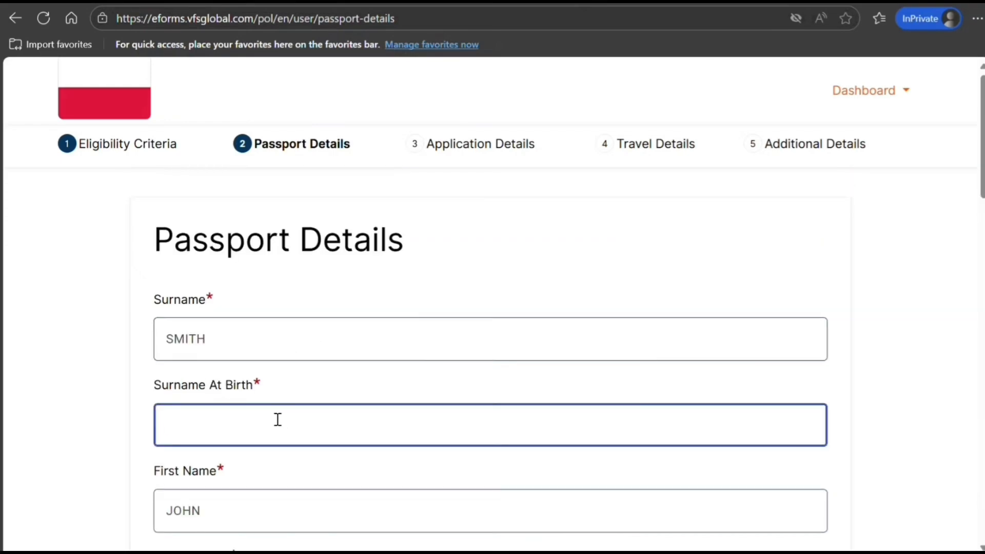
pyautogui.write('SMITH')
pyautogui.press('Tab')
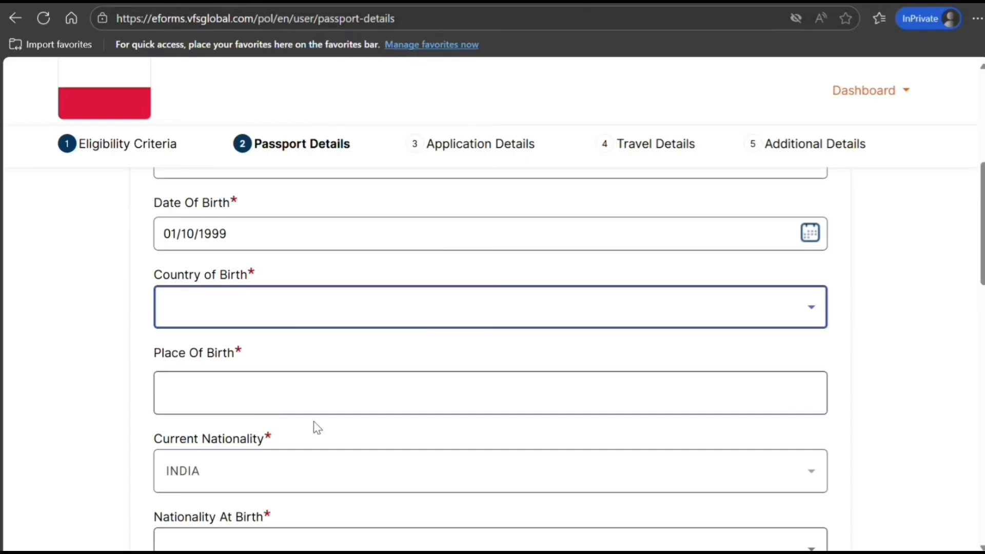
# Set country of birth to INDIA and place of birth to NEW DELHI
pyautogui.scroll(3, 315, 427)
pyautogui.scroll(-3, 314, 427)
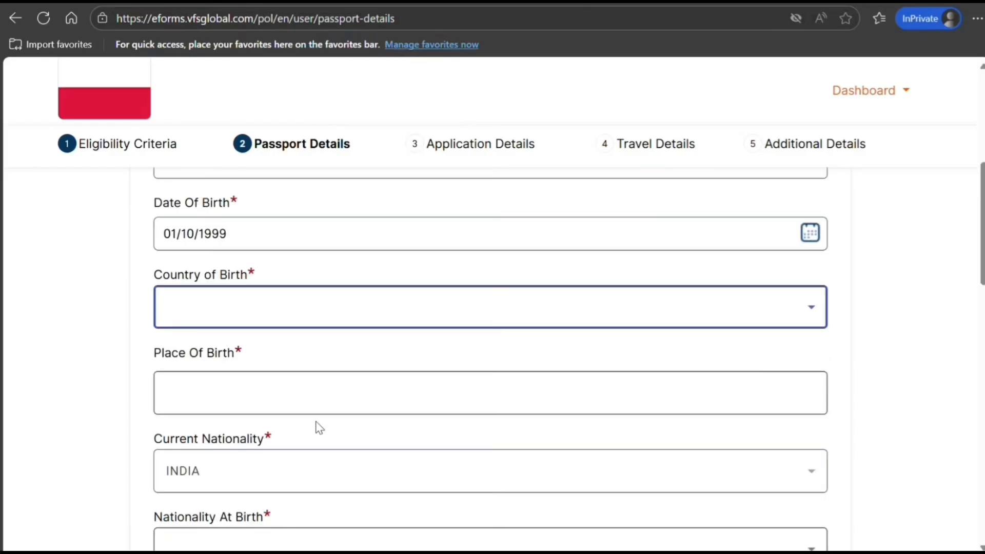
pyautogui.click(314, 306)
pyautogui.write('india')
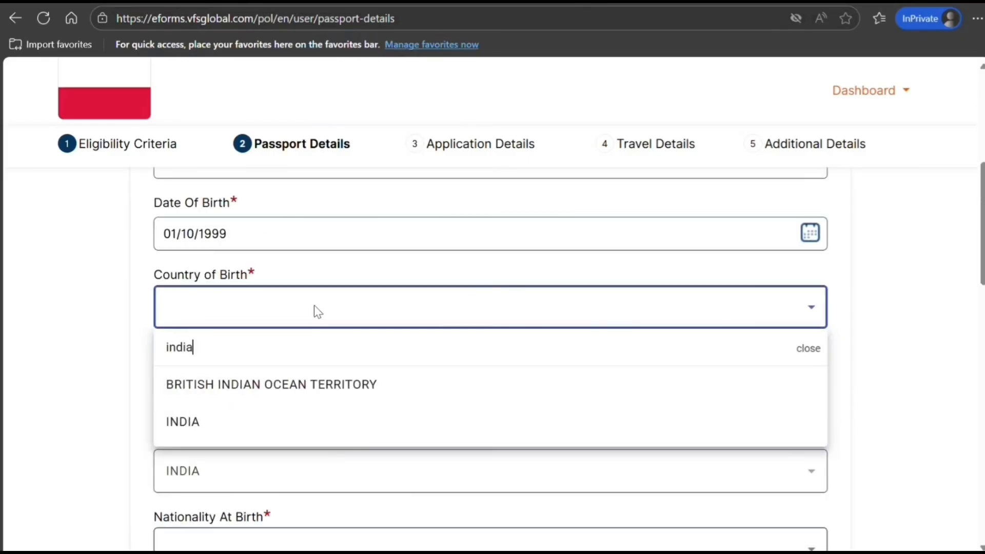
pyautogui.click(227, 412)
pyautogui.click(261, 400)
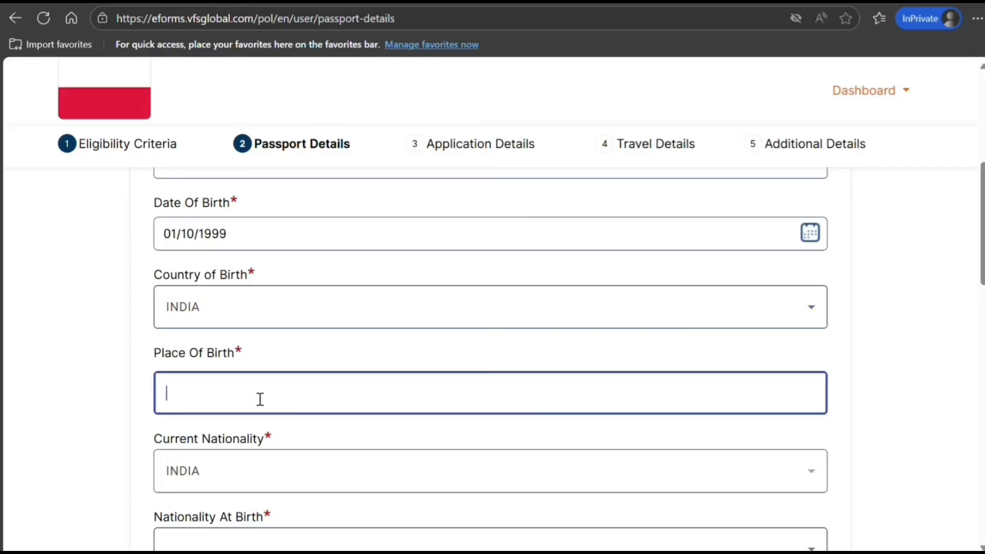
pyautogui.write('NEW DELHI')
# Set nationality at birth to INDIA and marital status to Single
pyautogui.scroll(-3, 473, 324)
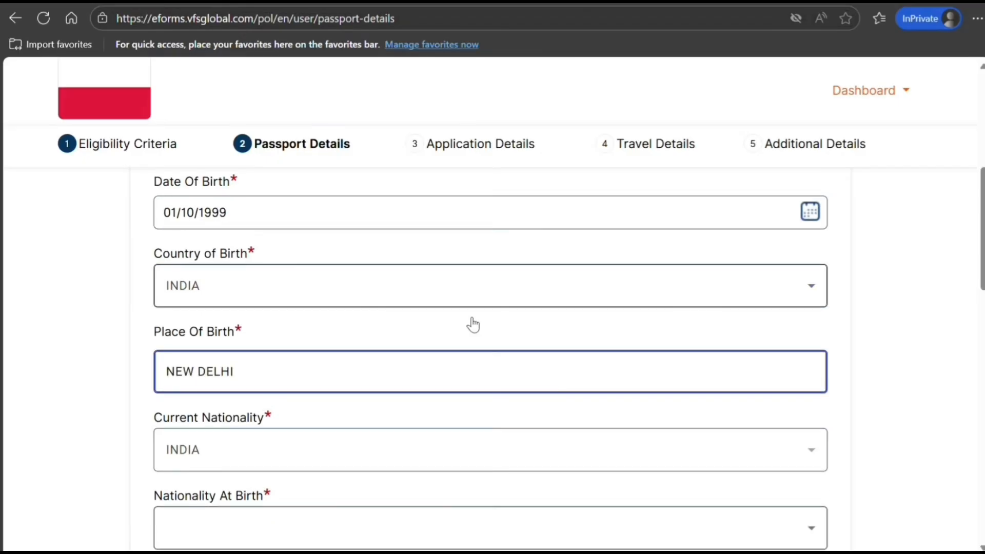
pyautogui.click(286, 391)
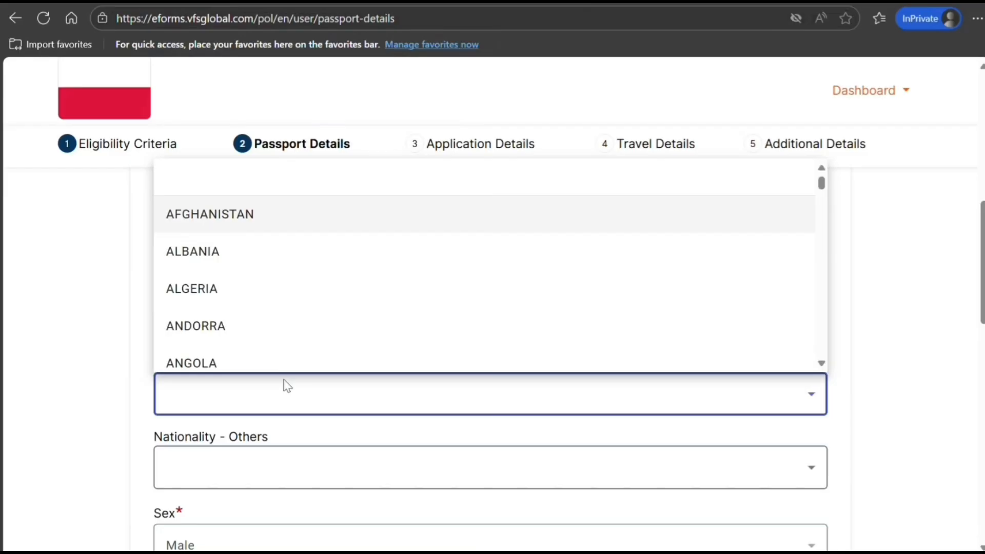
pyautogui.write('indi')
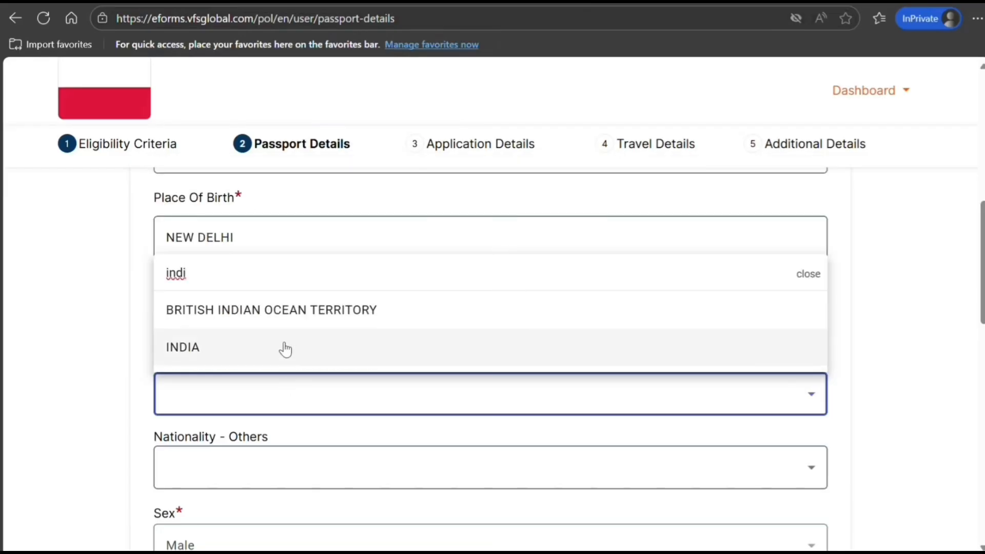
pyautogui.click(283, 348)
pyautogui.scroll(-3, 341, 408)
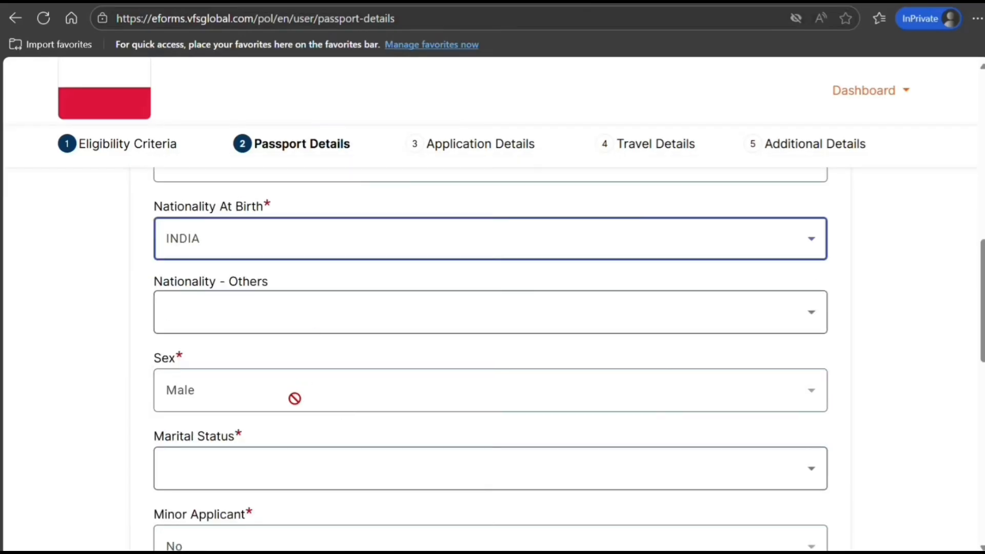
pyautogui.click(269, 477)
pyautogui.click(254, 431)
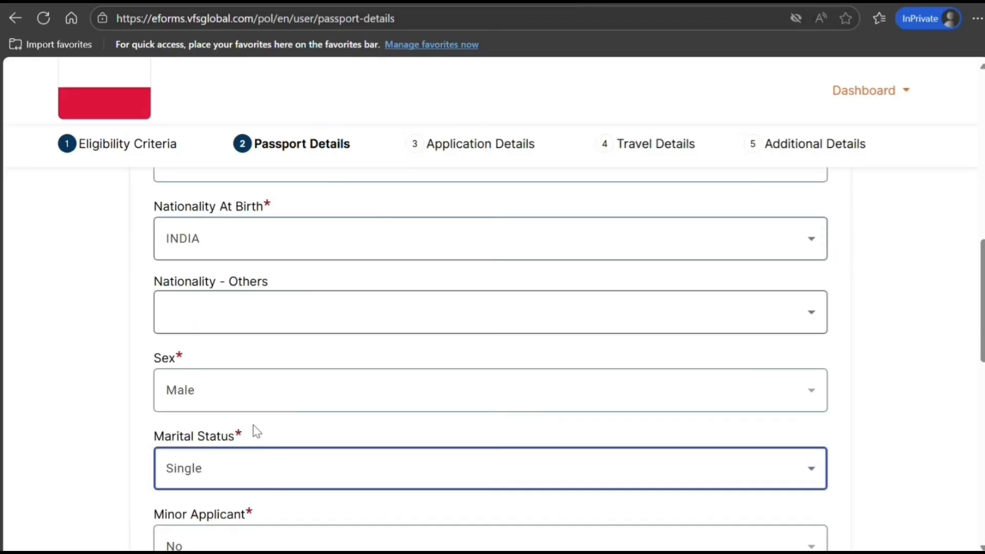
pyautogui.scroll(-3, 266, 438)
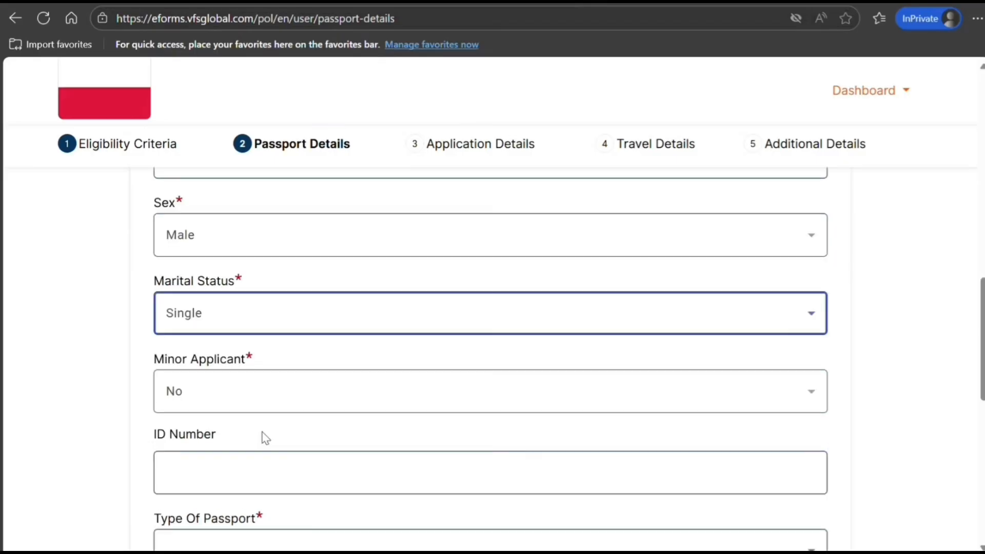
# Enter the ID number and choose Ordinary passport as the passport type
pyautogui.click(251, 476)
pyautogui.write('K')
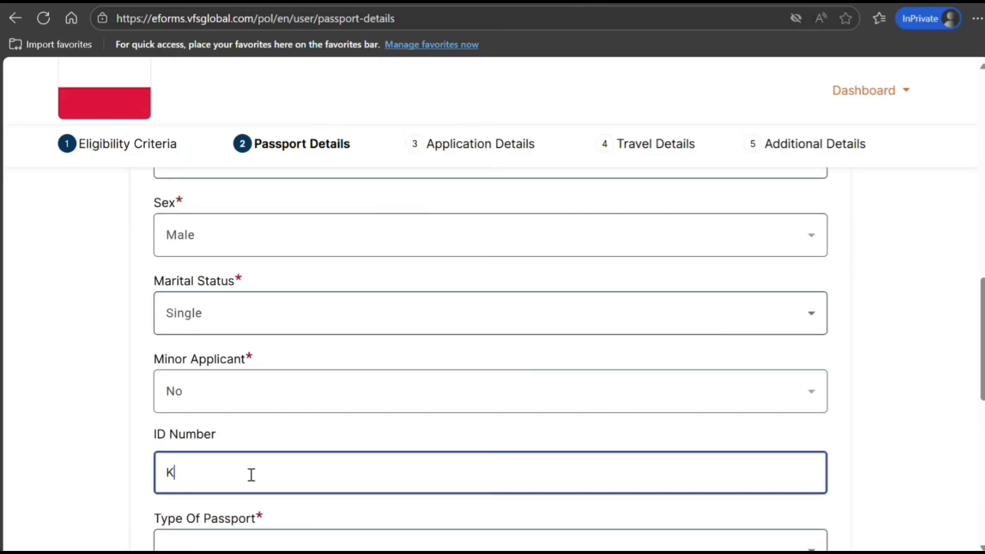
pyautogui.write('8989898')
pyautogui.press('Tab')
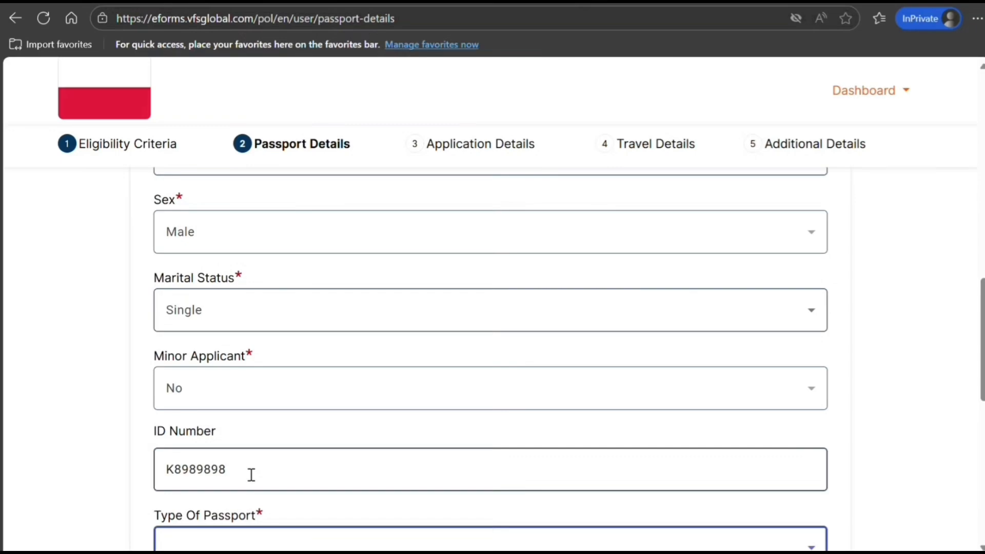
pyautogui.scroll(-3, 252, 475)
pyautogui.click(291, 407)
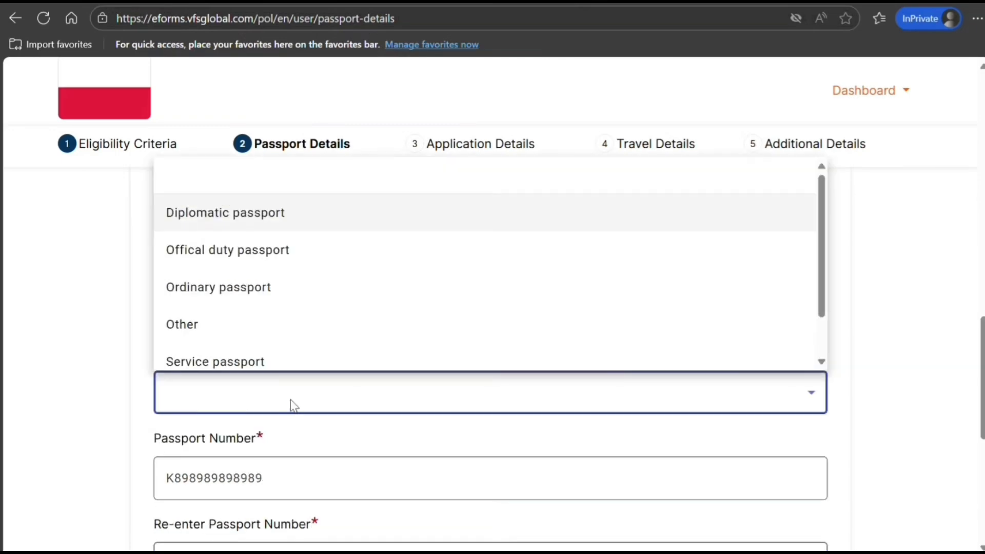
pyautogui.click(208, 288)
# Re-enter the passport number and set the issue date to 01/10/2025
pyautogui.scroll(-5, 218, 361)
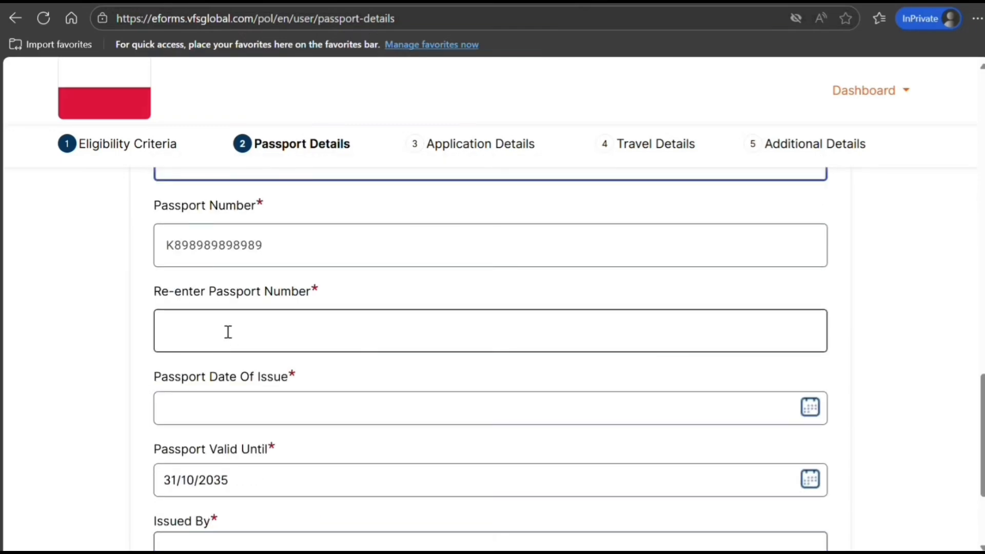
pyautogui.moveTo(297, 260); pyautogui.dragTo(161, 243)
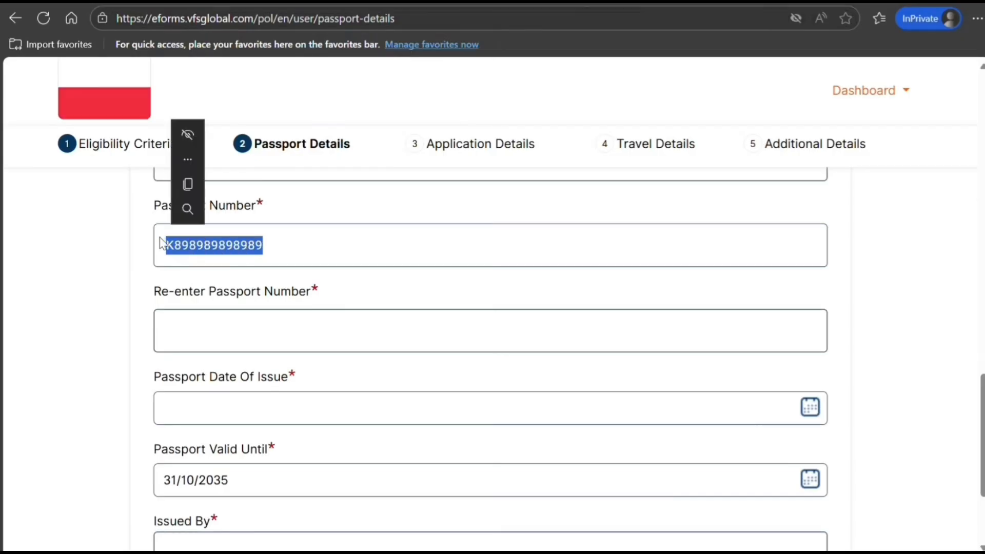
pyautogui.click(208, 339)
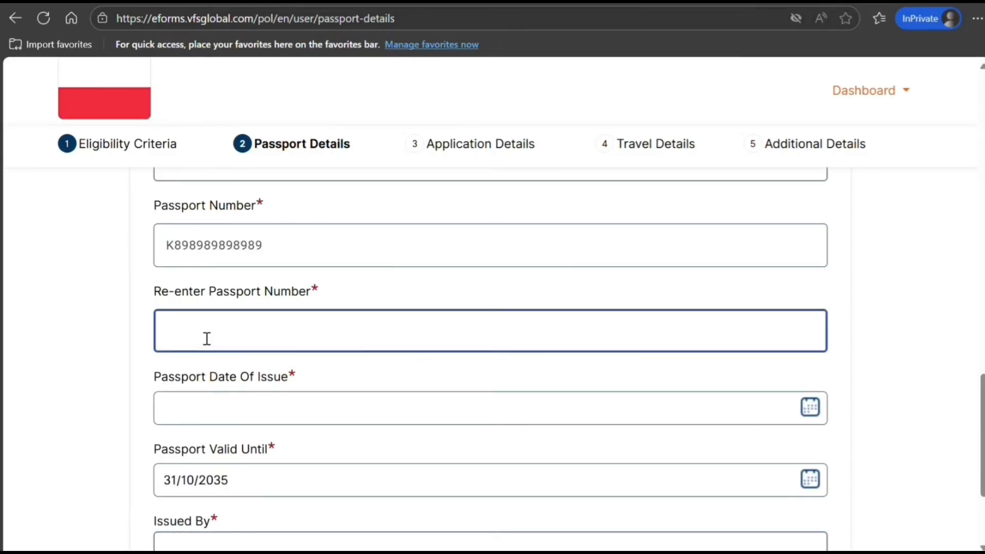
pyautogui.write('K898989898989')
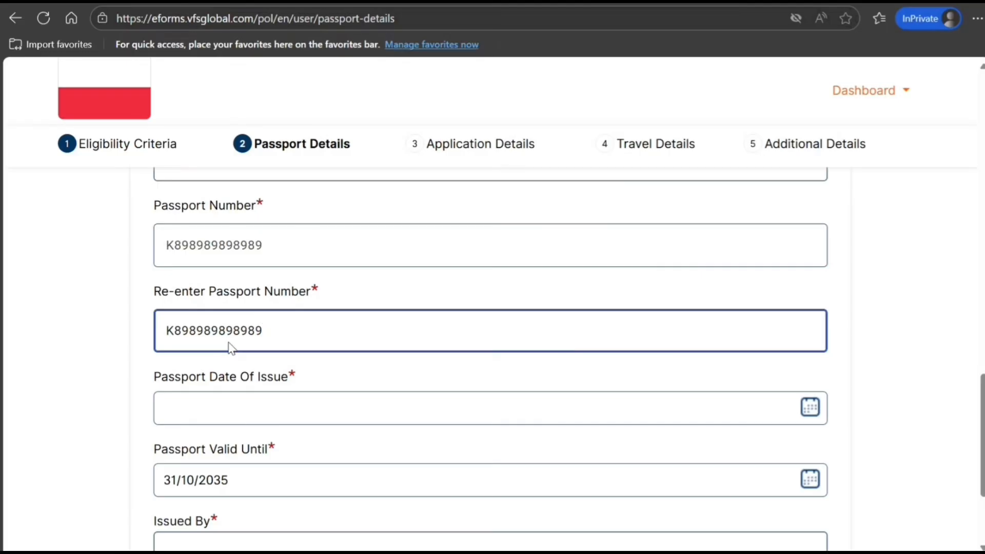
pyautogui.click(234, 413)
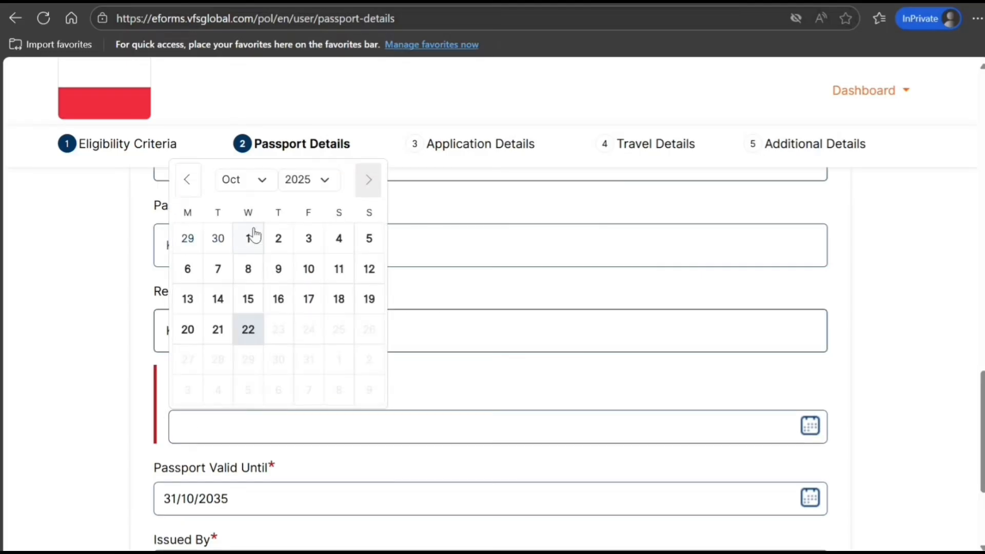
pyautogui.click(251, 237)
# Set Issued By to INDIA and save the passport details
pyautogui.scroll(-3, 244, 308)
pyautogui.click(243, 402)
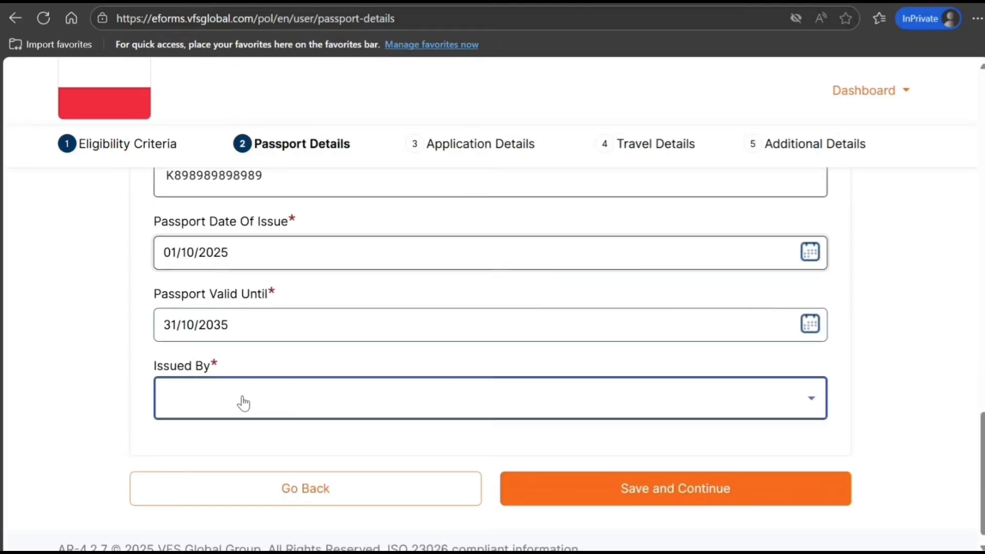
pyautogui.write('indi')
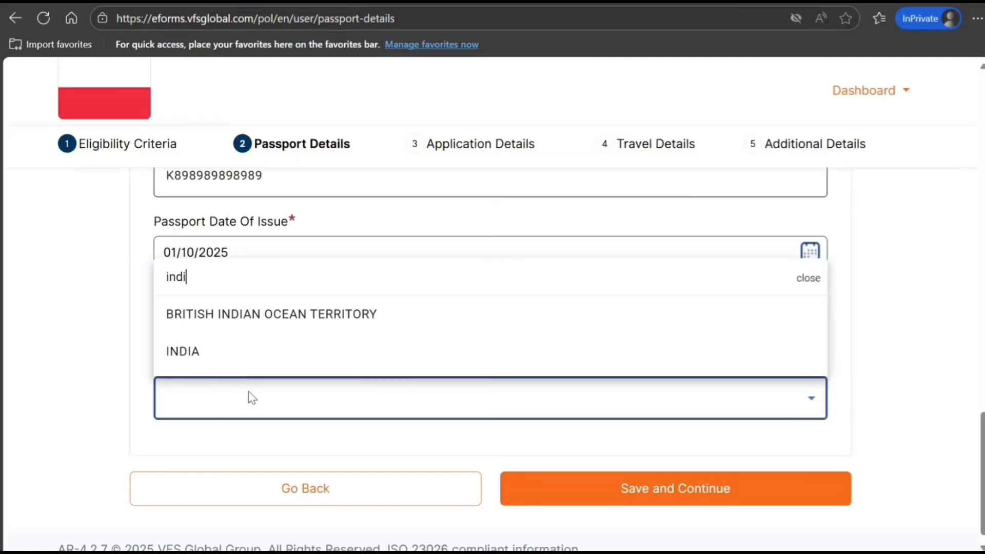
pyautogui.click(262, 353)
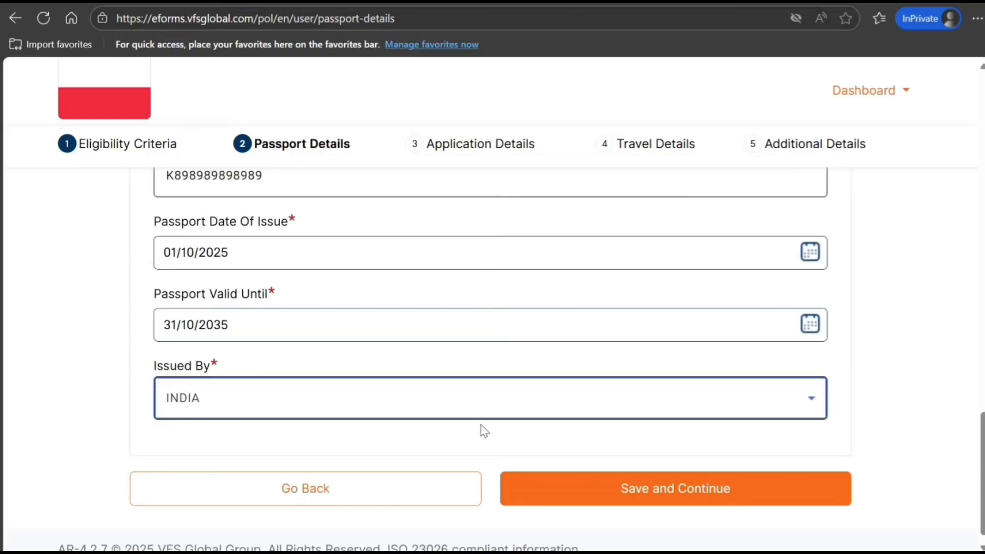
pyautogui.click(608, 494)
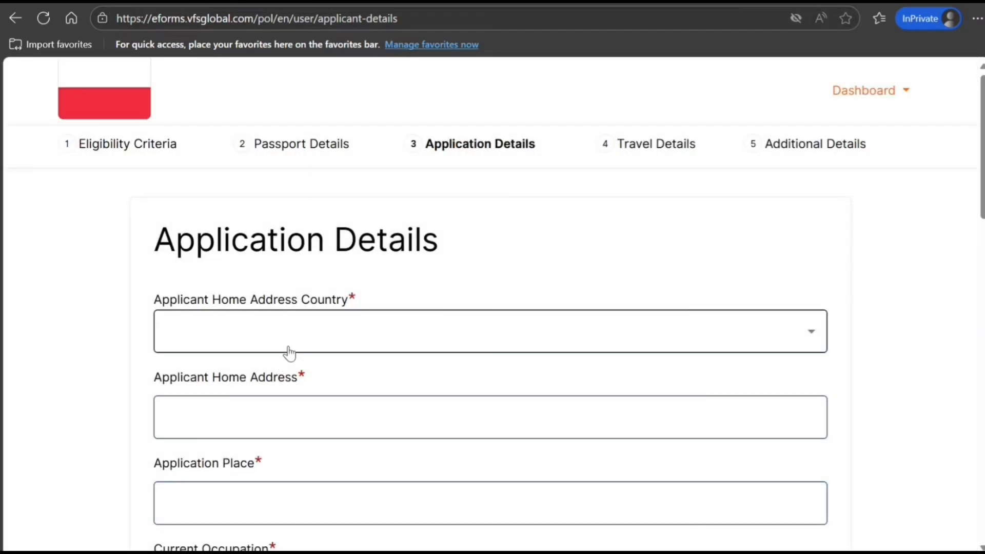
# Set the home address country to INDIA and enter the home address
pyautogui.click(287, 346)
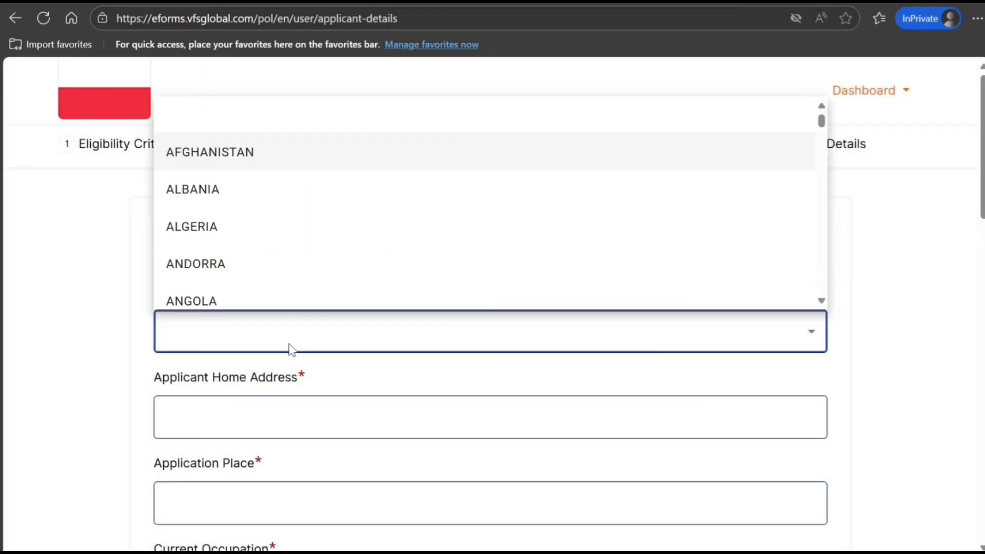
pyautogui.write('indi')
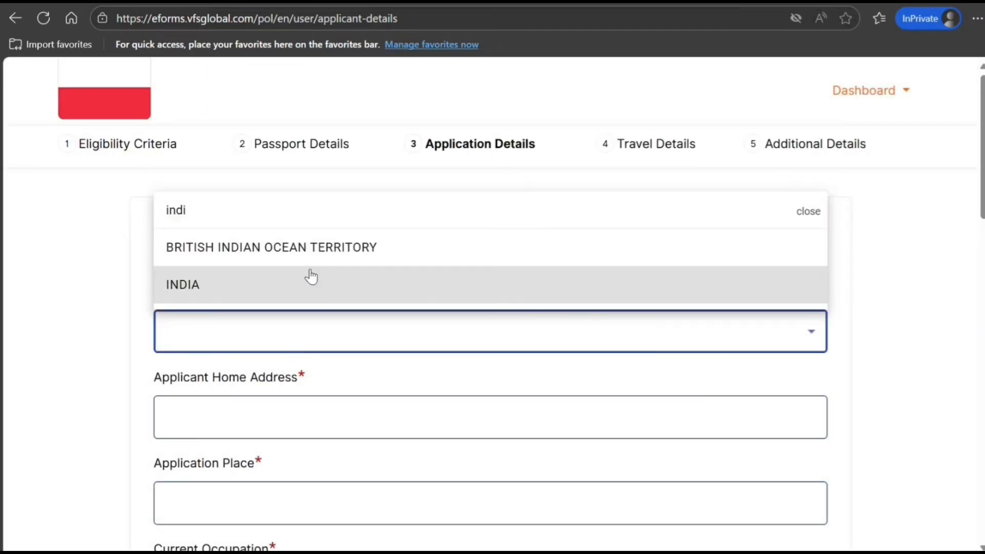
pyautogui.click(311, 277)
pyautogui.scroll(-2, 312, 275)
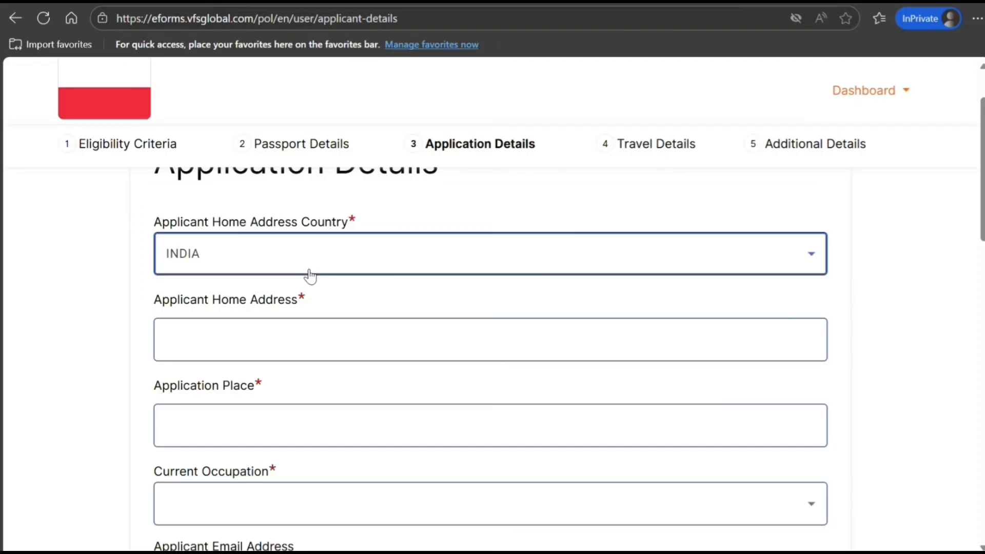
pyautogui.click(322, 348)
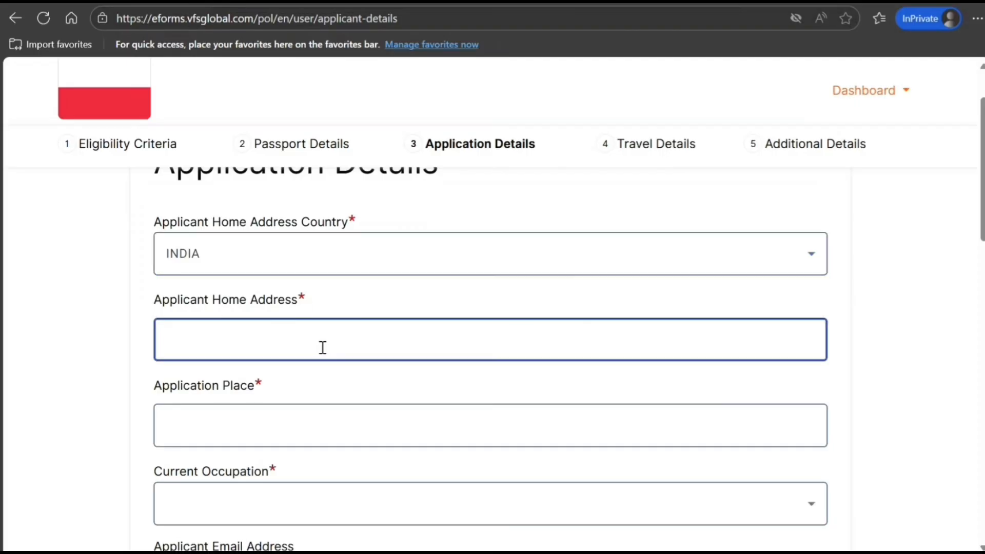
pyautogui.write('787  JH JH HJ HJ HJ HJ HJ')
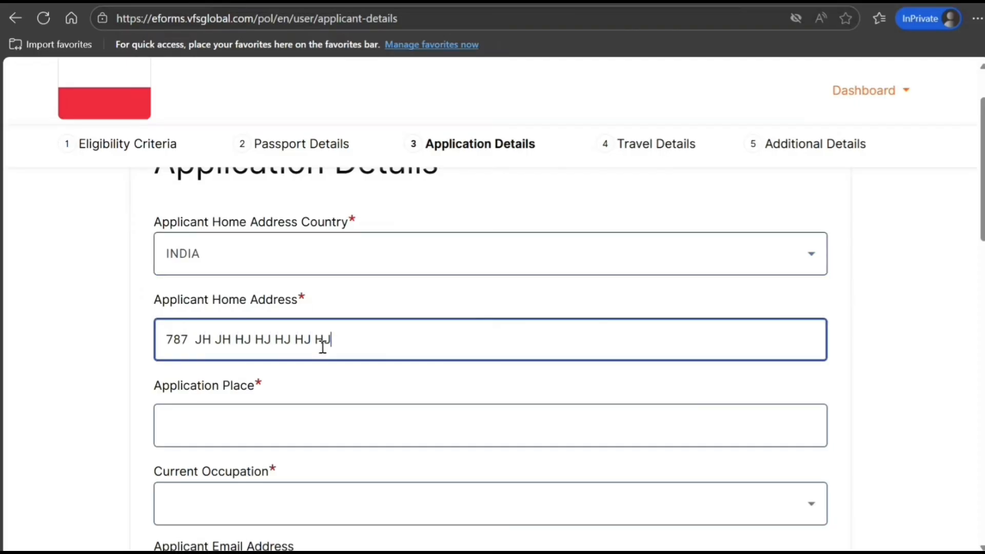
pyautogui.press('Tab')
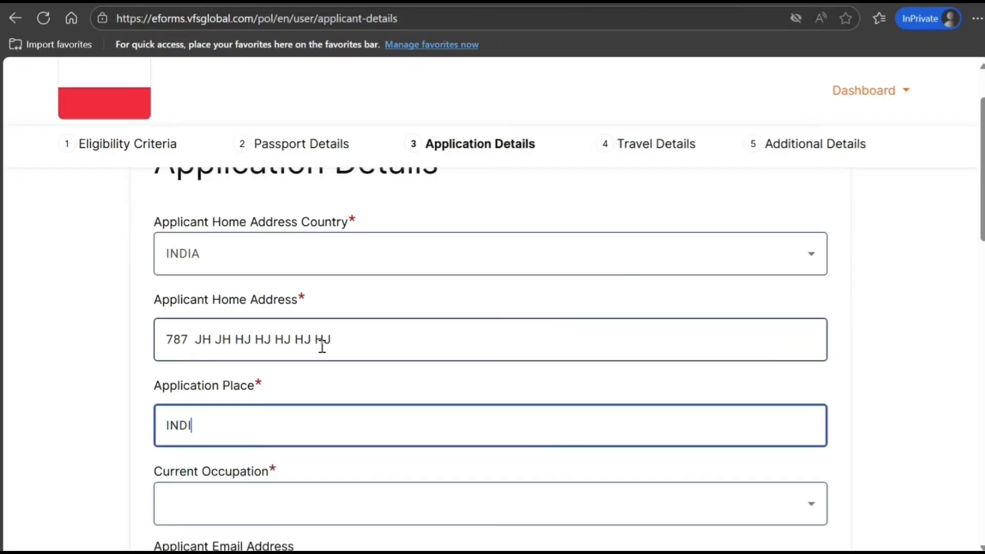
# Choose Computer expert as the applicant's occupation
pyautogui.scroll(-3, 328, 341)
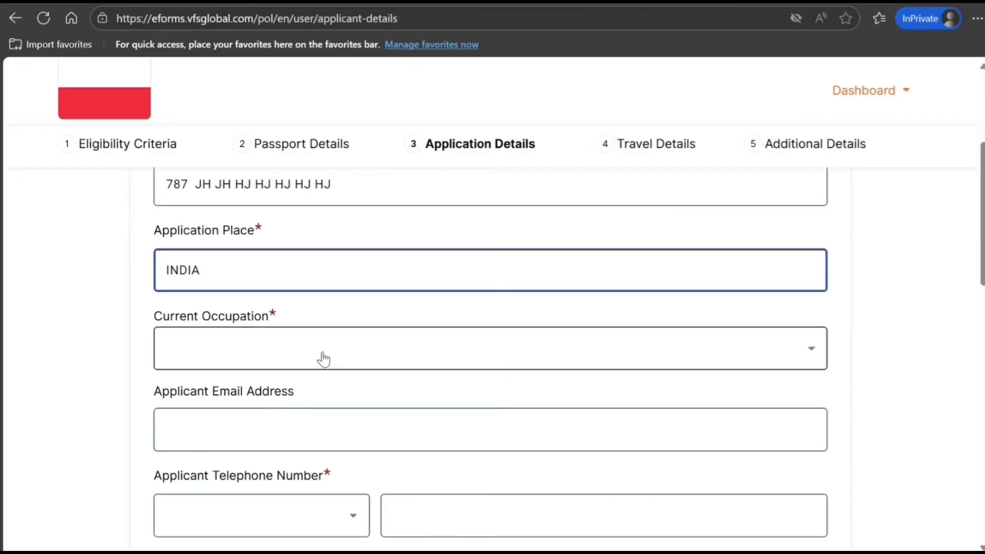
pyautogui.click(325, 358)
pyautogui.scroll(-6, 368, 276)
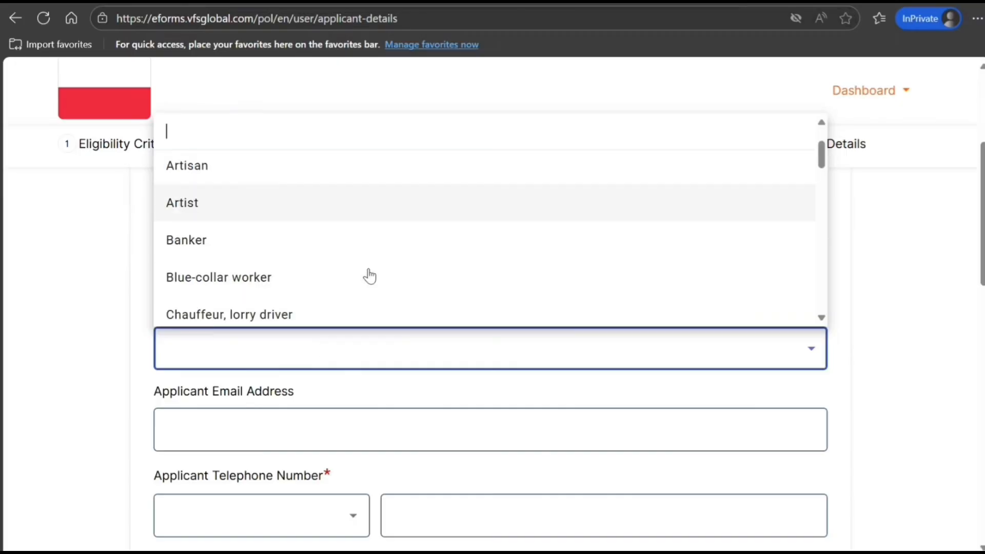
pyautogui.click(369, 275)
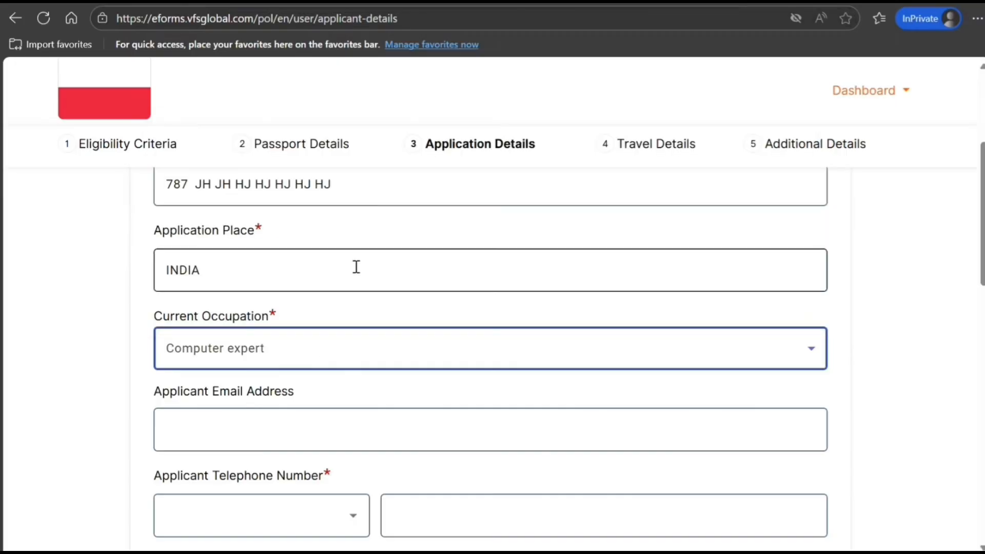
pyautogui.scroll(-2, 328, 349)
# Enter the applicant's email and a +91 telephone number, then select the postal code field
pyautogui.click(324, 352)
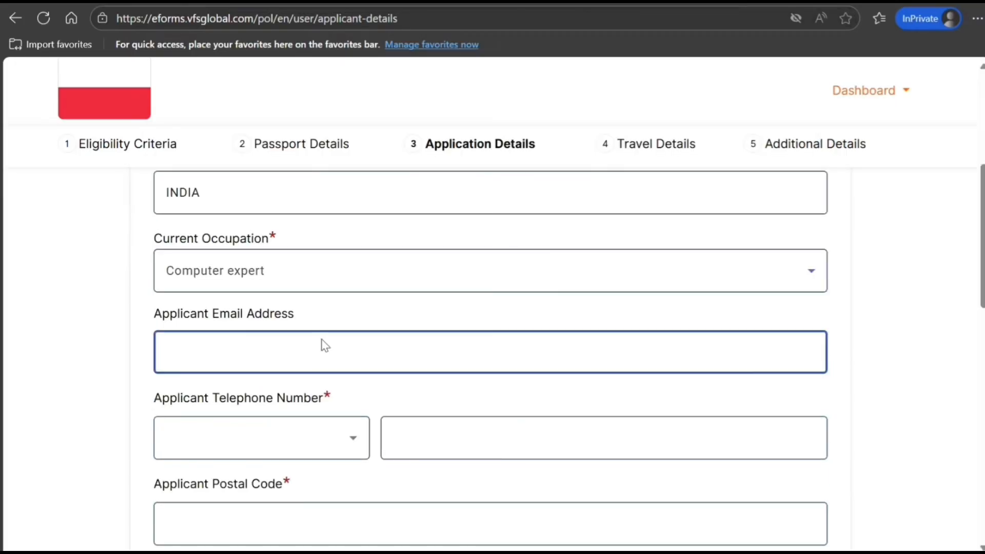
pyautogui.write('JHHJHJHJH@H')
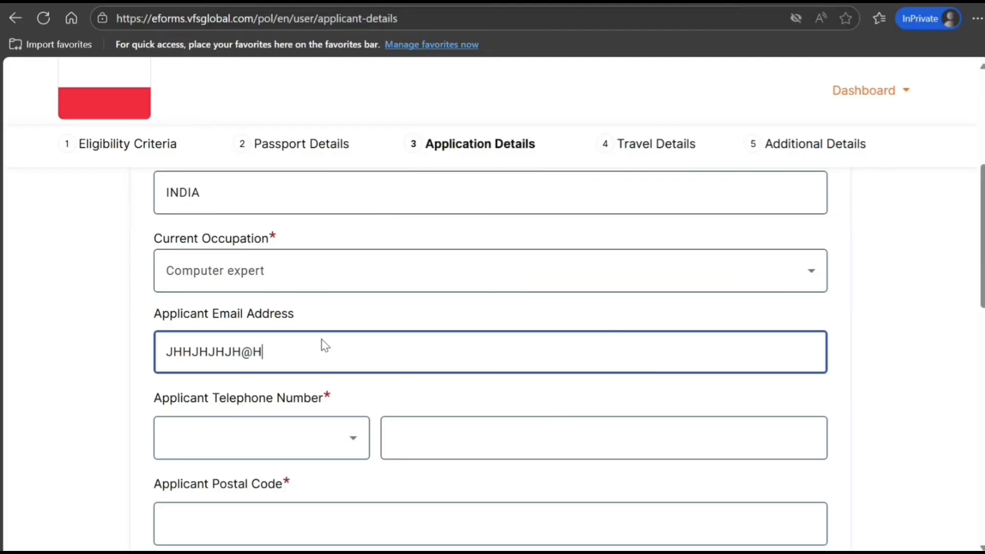
pyautogui.write('JHJHJHJHJH.COM')
pyautogui.press('Tab')
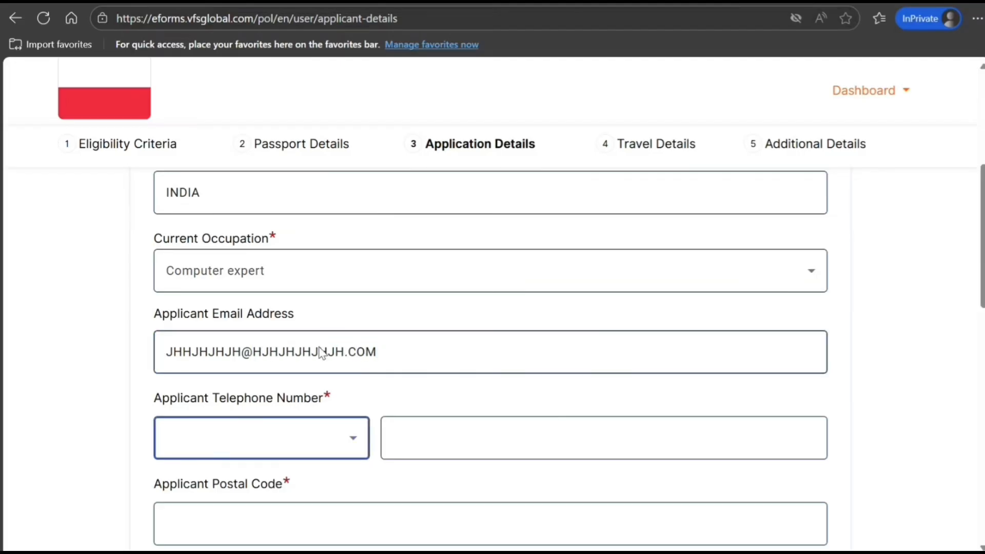
pyautogui.click(311, 447)
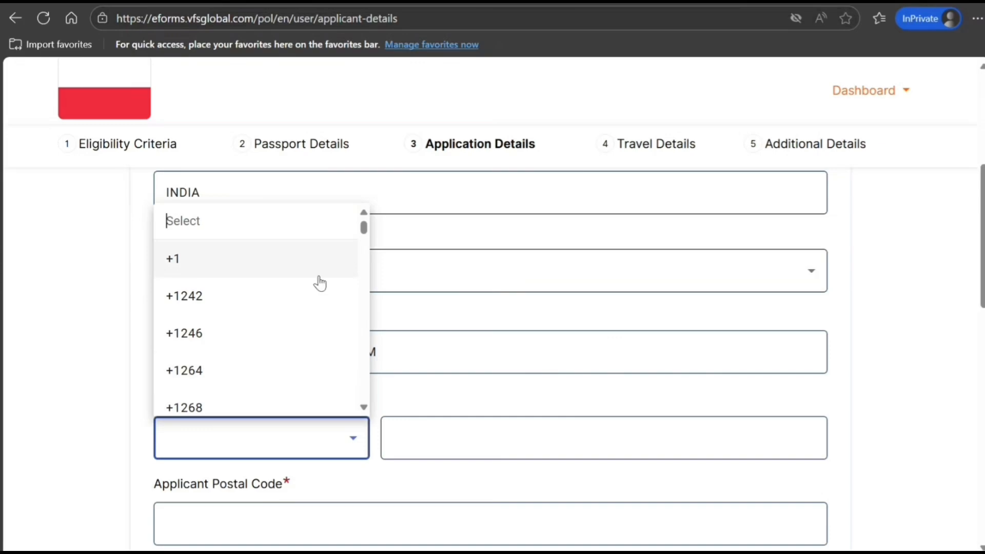
pyautogui.write('+91')
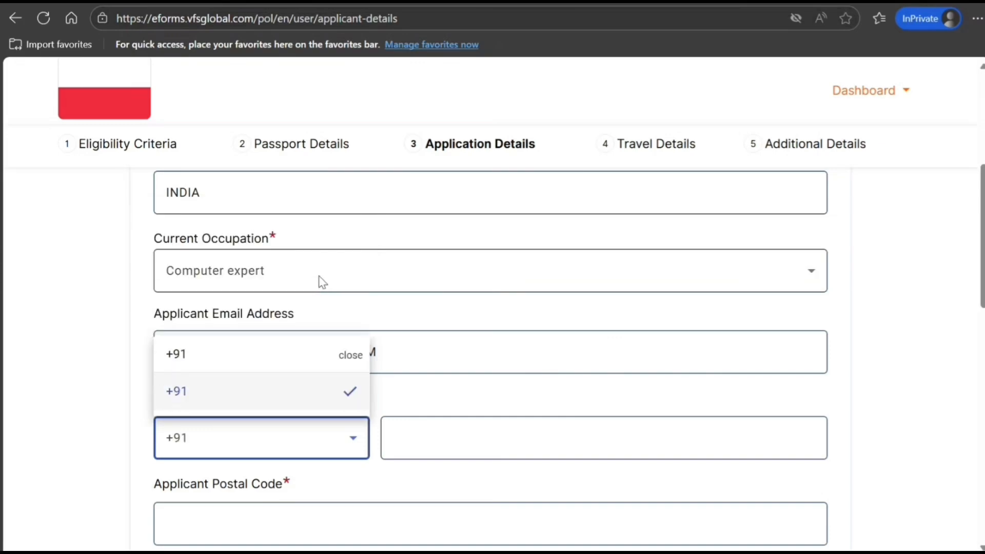
pyautogui.click(199, 409)
pyautogui.click(405, 442)
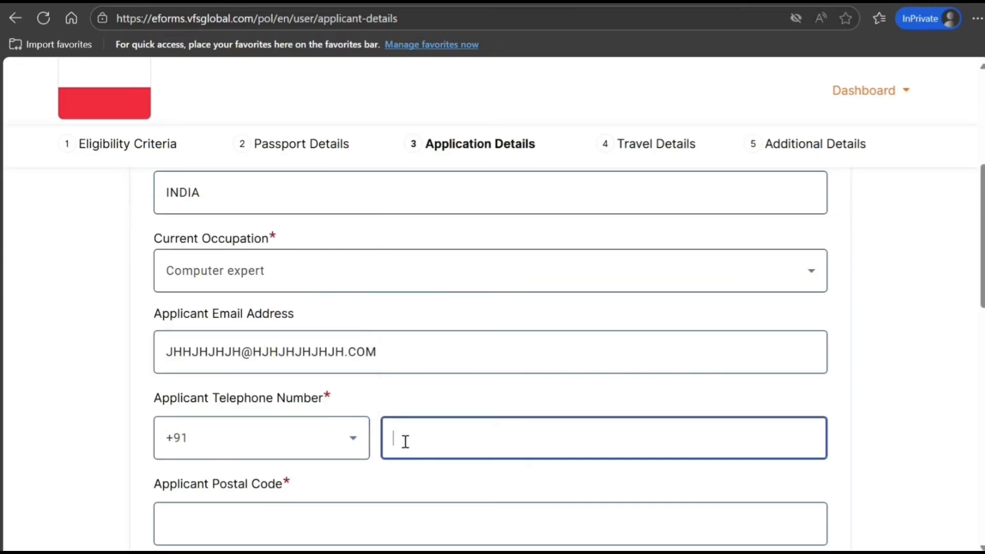
pyautogui.write('909090909090')
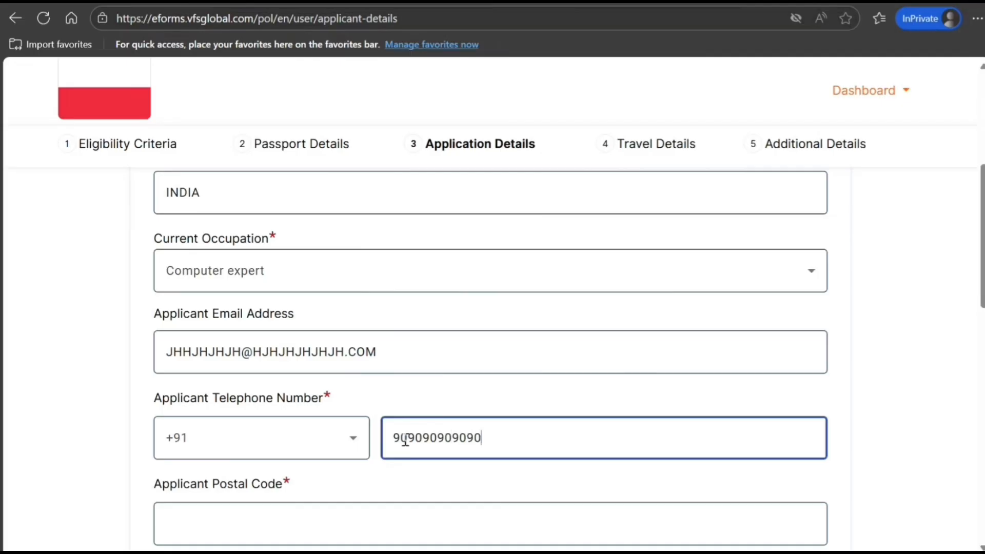
pyautogui.click(293, 510)
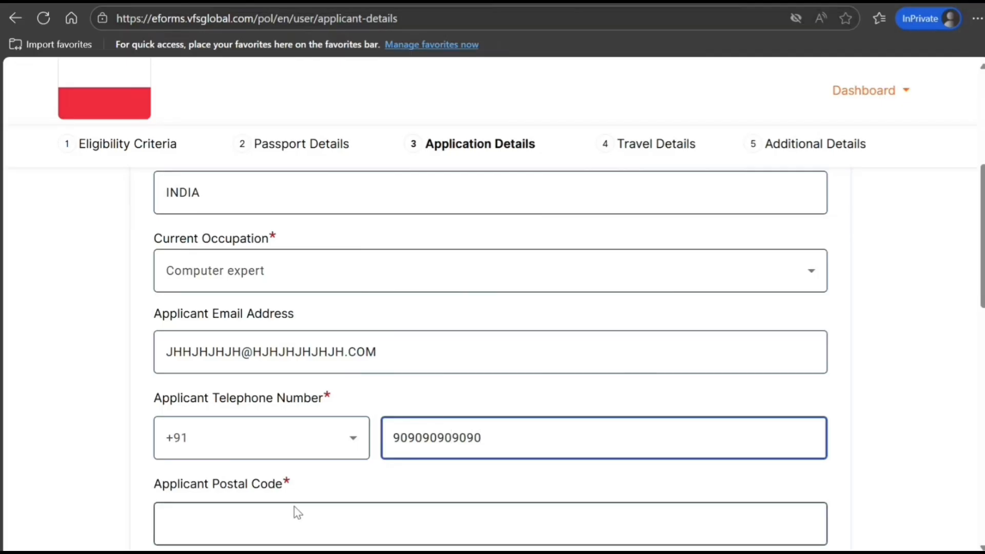
# Enter the postal code and answer No to residing outside the nationality country
pyautogui.write('898989989')
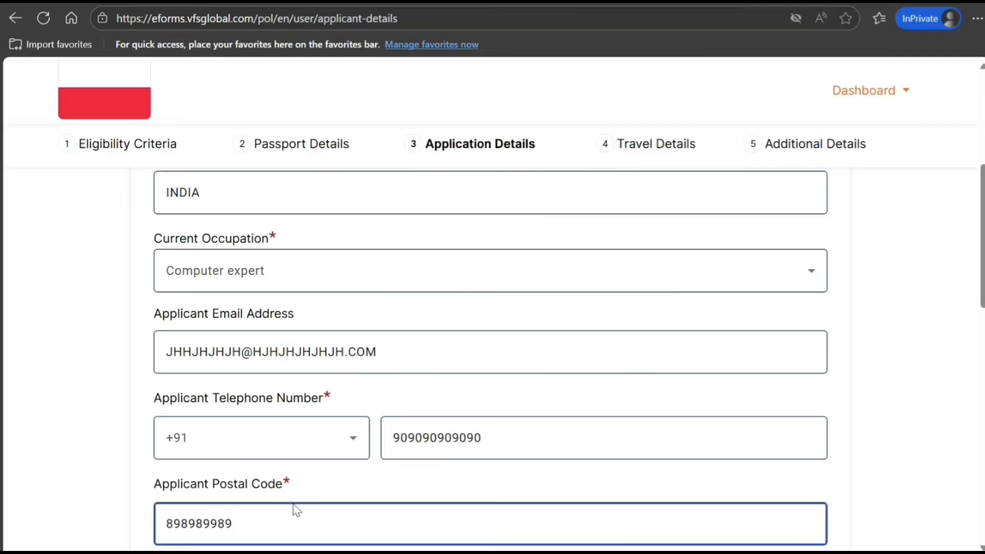
pyautogui.scroll(-3, 292, 493)
pyautogui.scroll(-1, 291, 491)
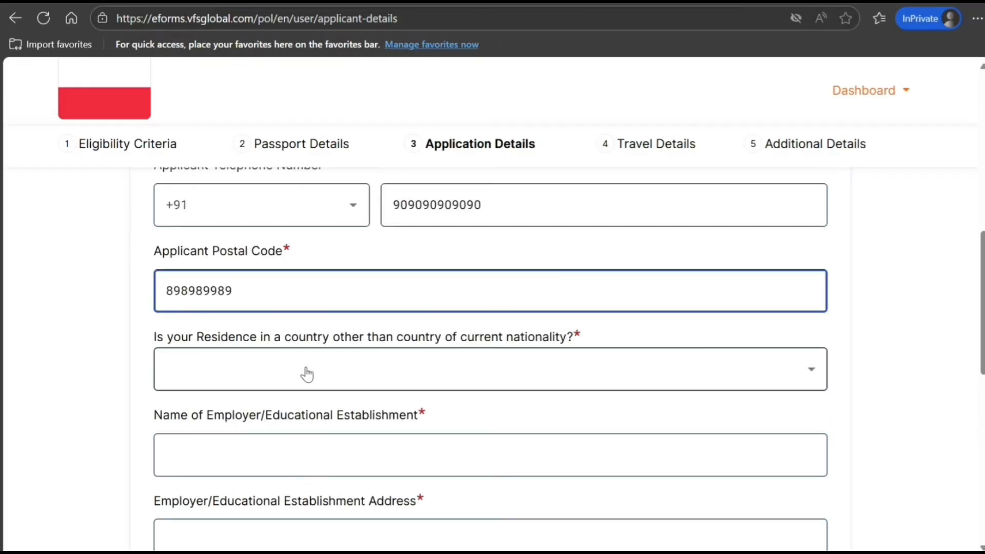
pyautogui.click(306, 369)
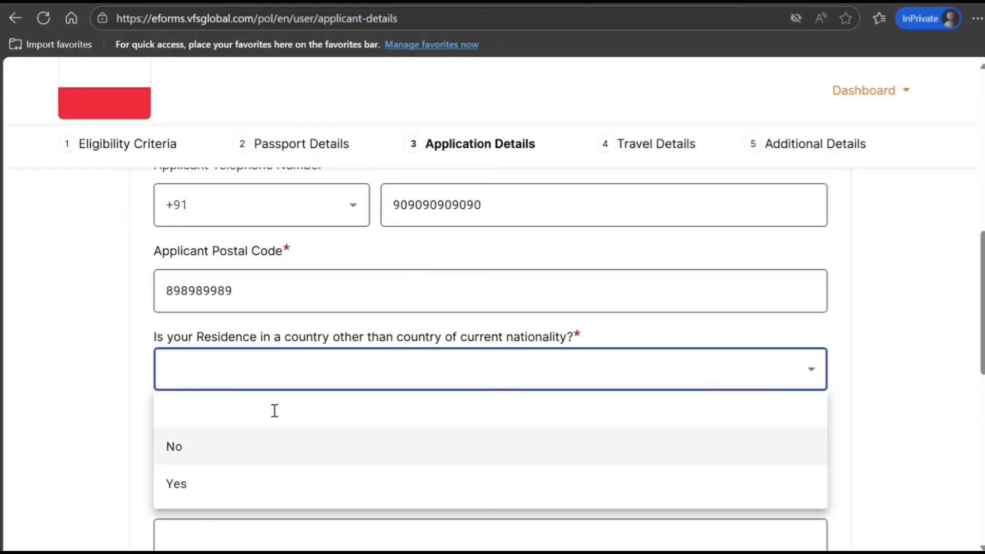
pyautogui.click(257, 446)
# Enter employer name NEW DELHI IT, plus the employer's address and telephone number
pyautogui.click(297, 456)
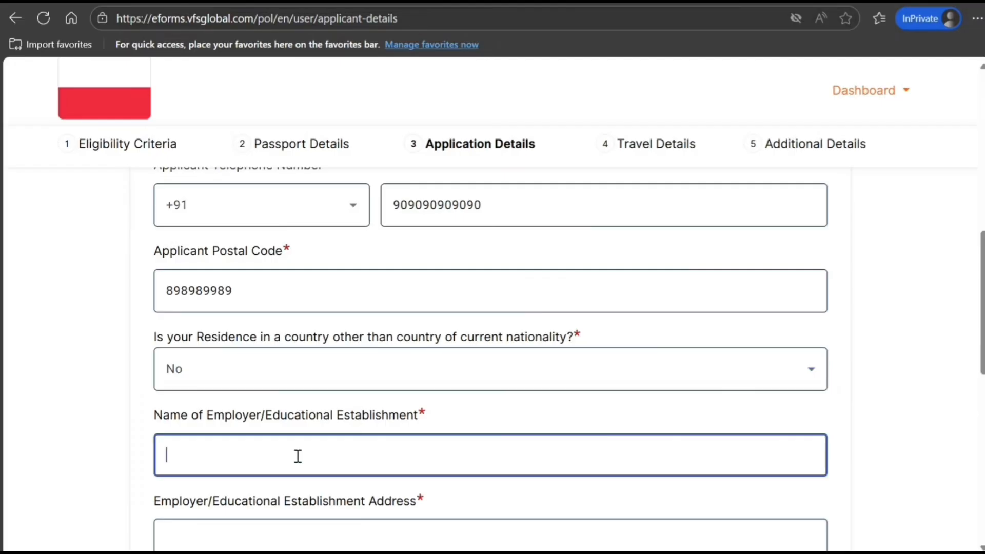
pyautogui.write('NEW DELHI IT')
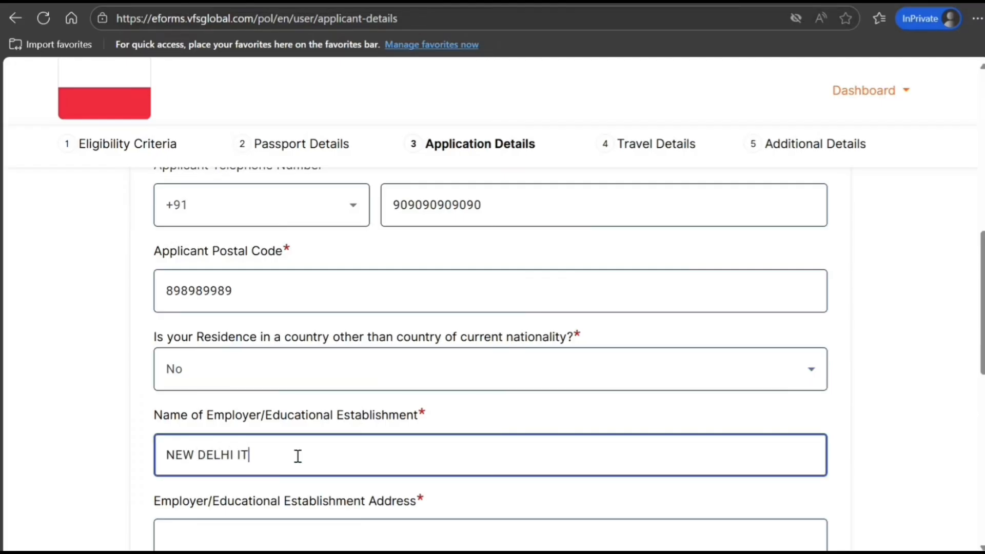
pyautogui.scroll(-3, 226, 411)
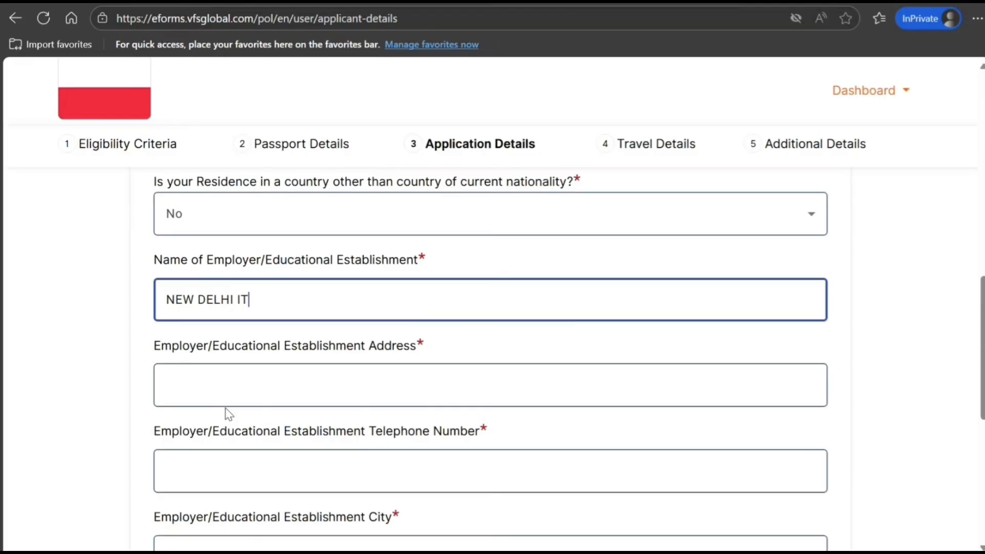
pyautogui.click(244, 382)
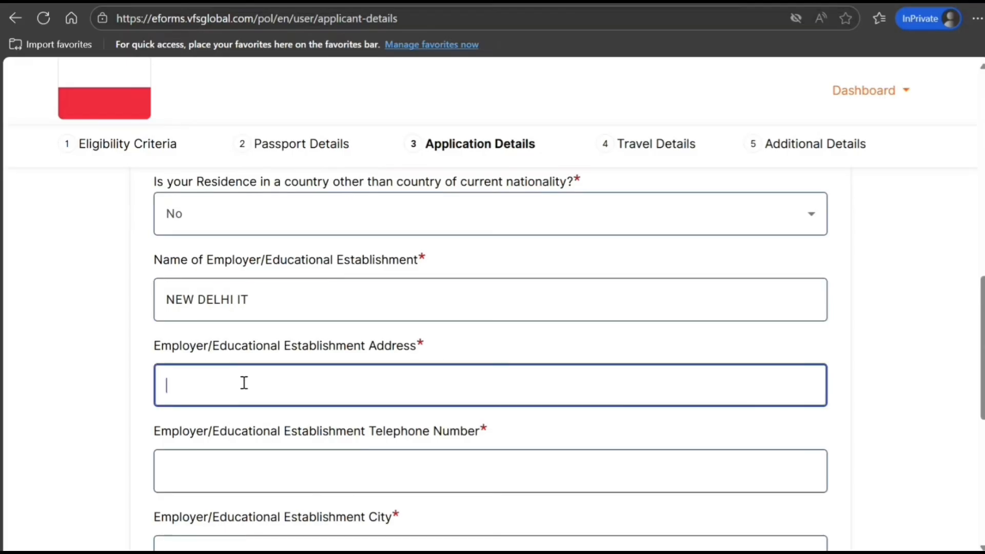
pyautogui.write('8988 H J HJ HJ H H')
pyautogui.click(216, 476)
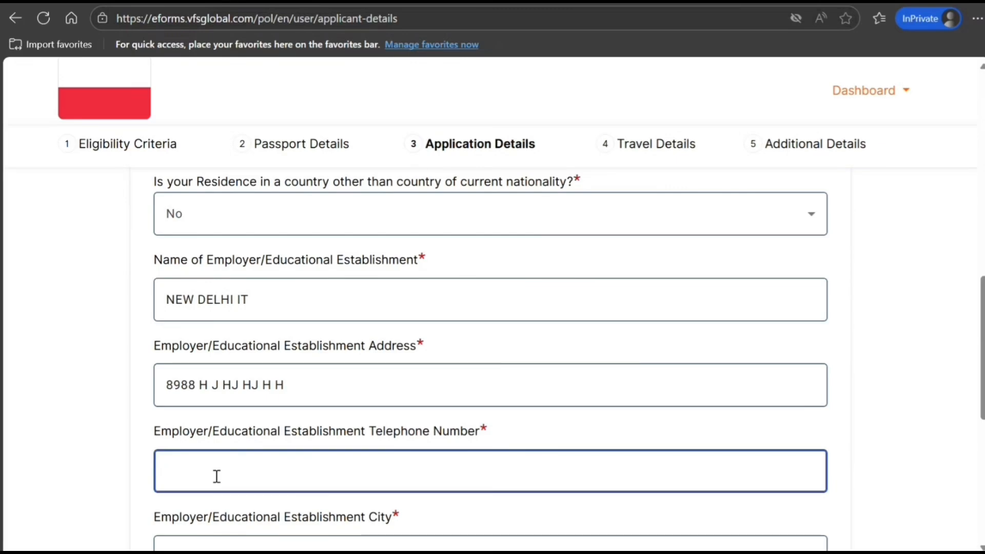
pyautogui.write('87878787878787')
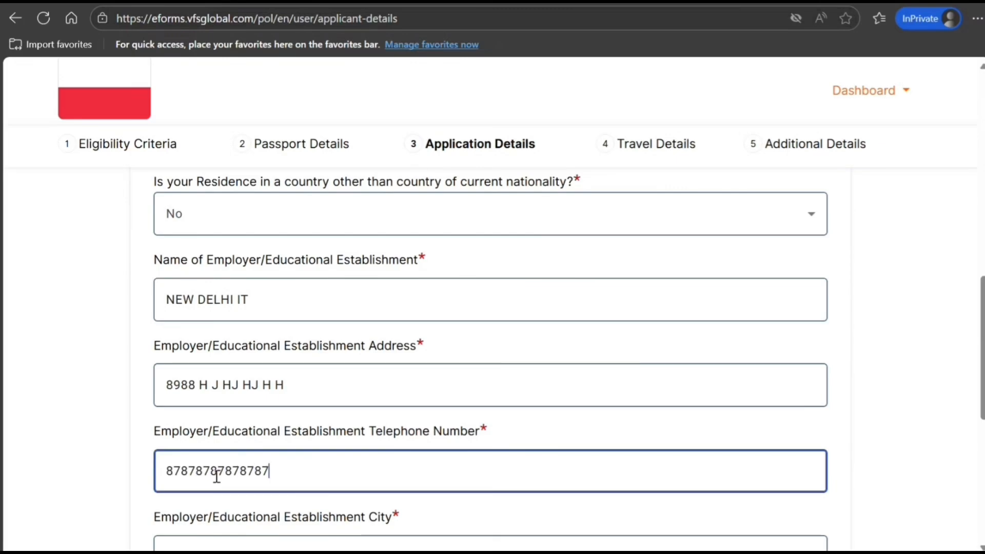
# Set employer city NEW DELHI, the employer postal code, and employer country INDIA
pyautogui.scroll(-1, 209, 504)
pyautogui.scroll(-4, 209, 505)
pyautogui.click(256, 317)
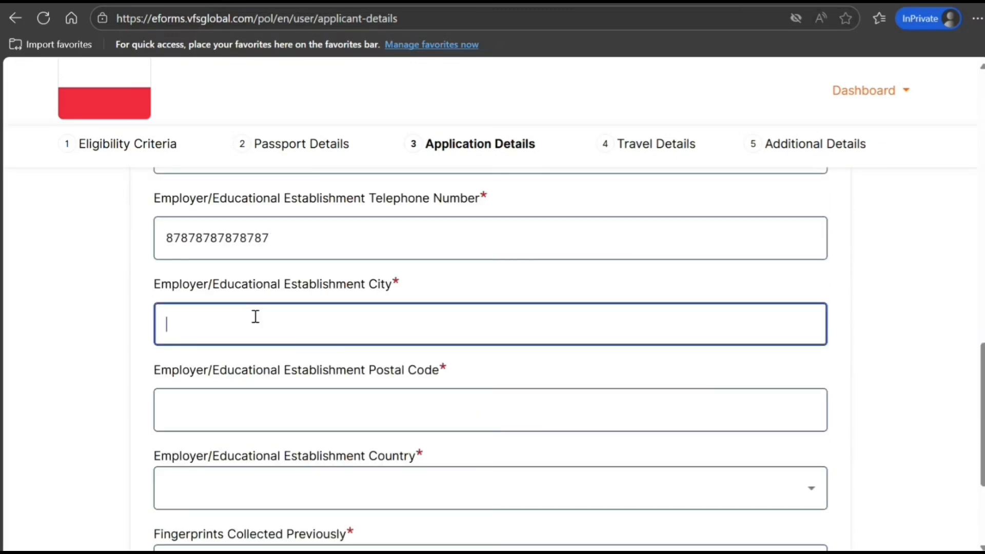
pyautogui.write('NEW DELHI')
pyautogui.press('Tab')
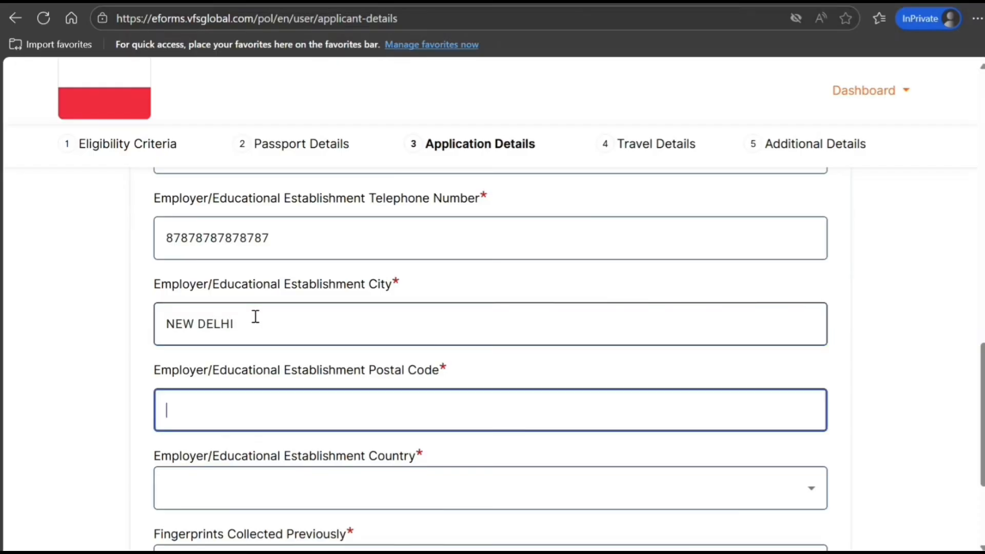
pyautogui.write('7676776676')
pyautogui.click(262, 486)
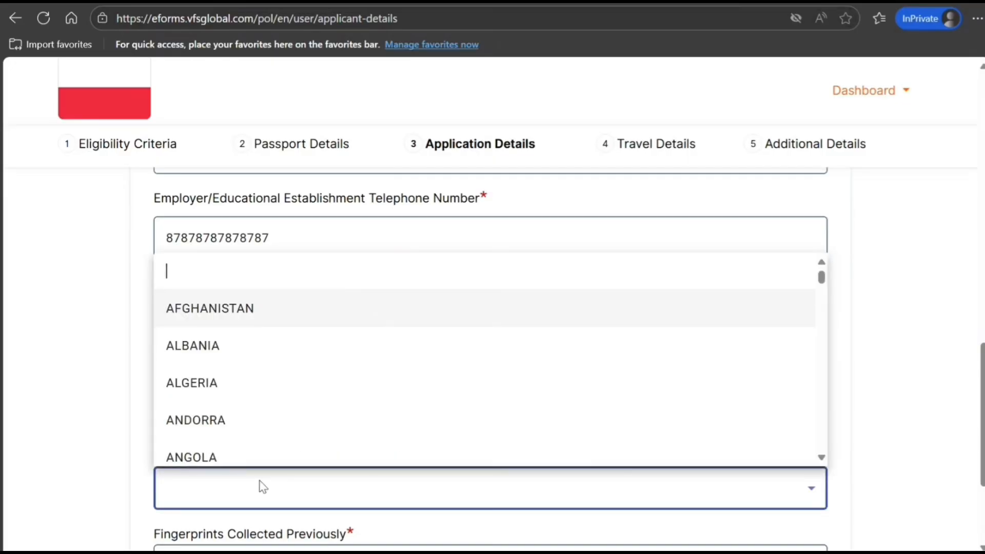
pyautogui.write('indi')
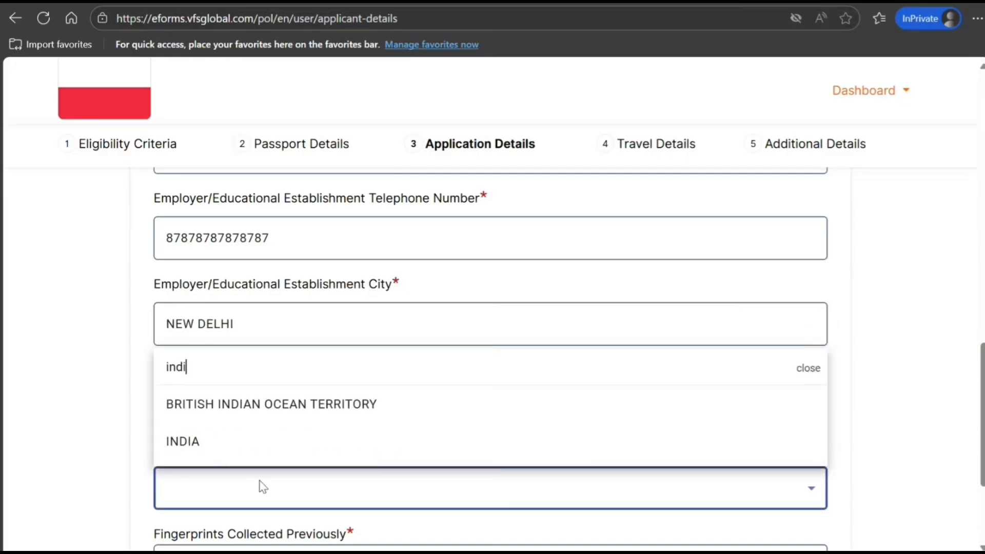
pyautogui.click(233, 447)
# Answer No to previous fingerprints and save Application Details
pyautogui.scroll(-1, 236, 431)
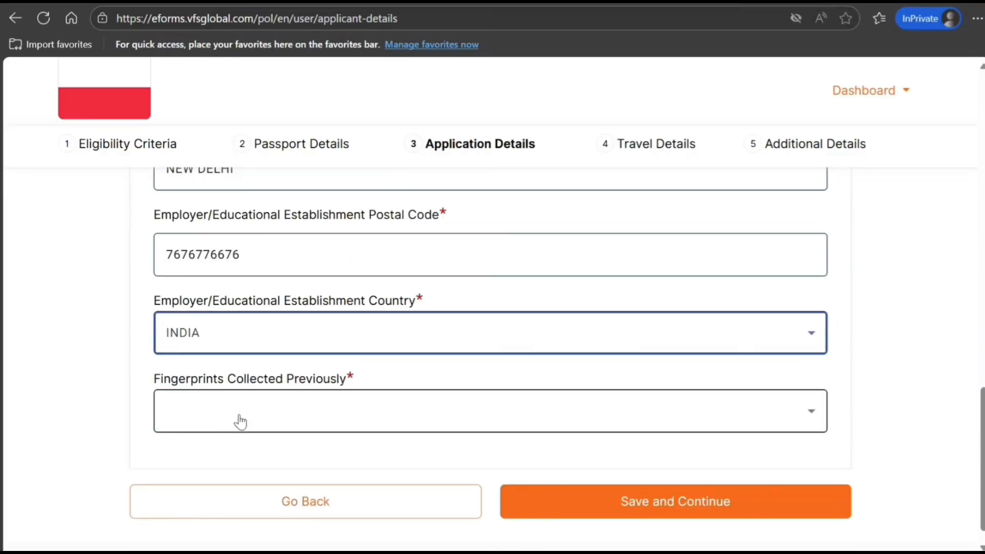
pyautogui.click(241, 418)
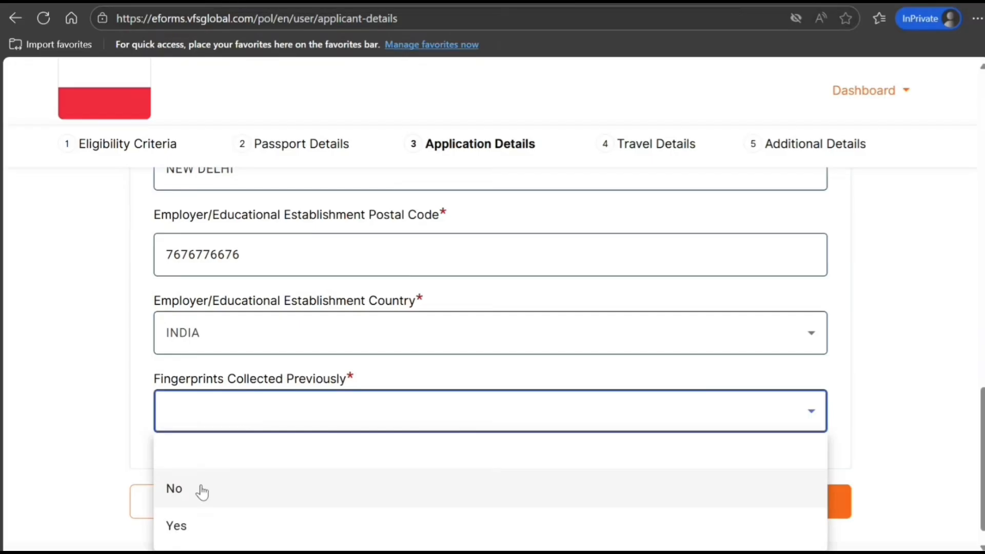
pyautogui.click(202, 490)
pyautogui.click(614, 505)
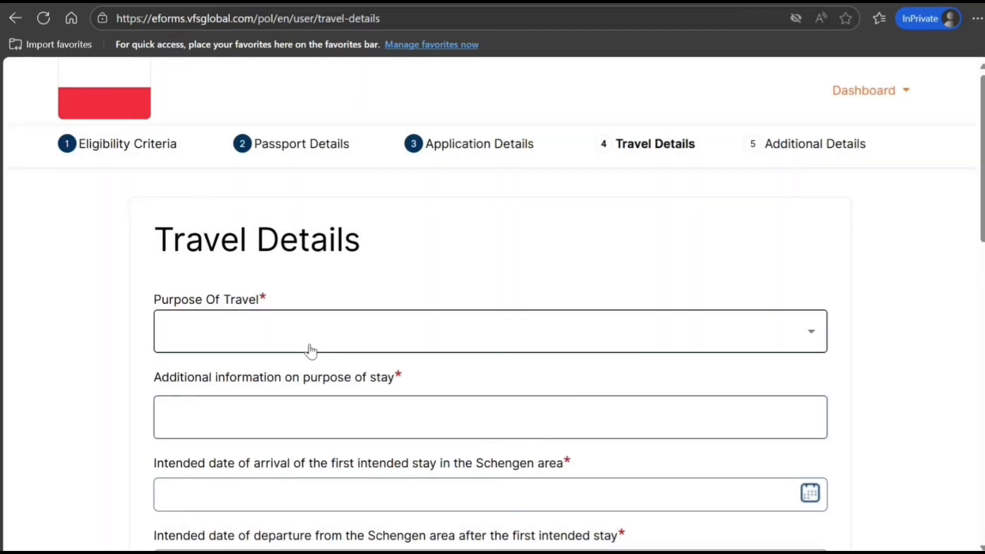
# Set purpose of travel to Tourism and add purpose-of-stay details
pyautogui.click(309, 346)
pyautogui.scroll(-3, 238, 249)
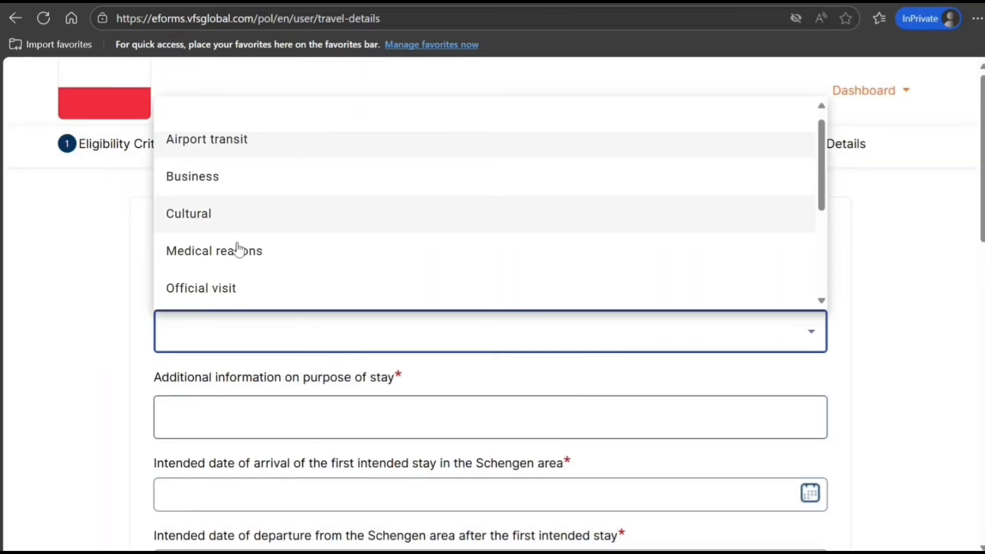
pyautogui.click(215, 300)
pyautogui.scroll(-3, 297, 297)
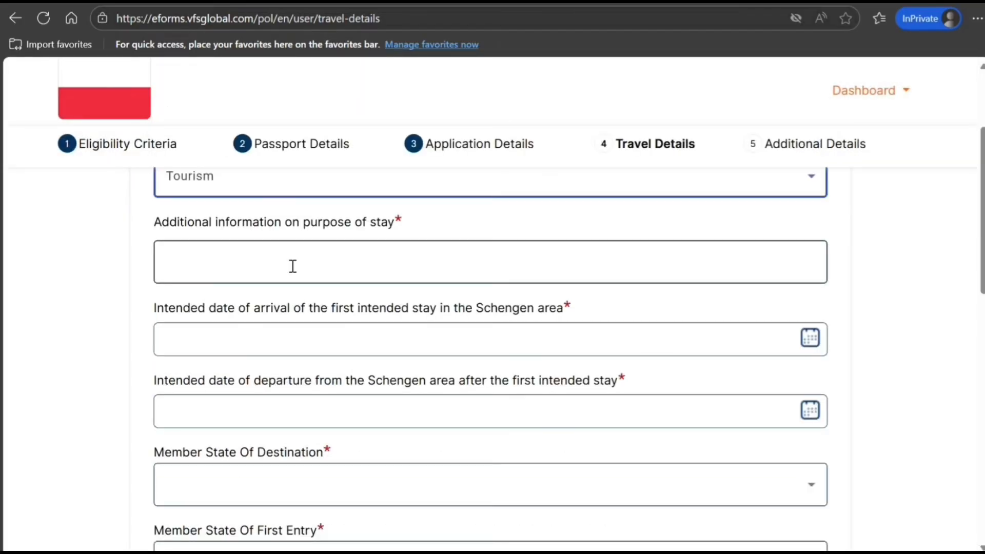
pyautogui.click(314, 266)
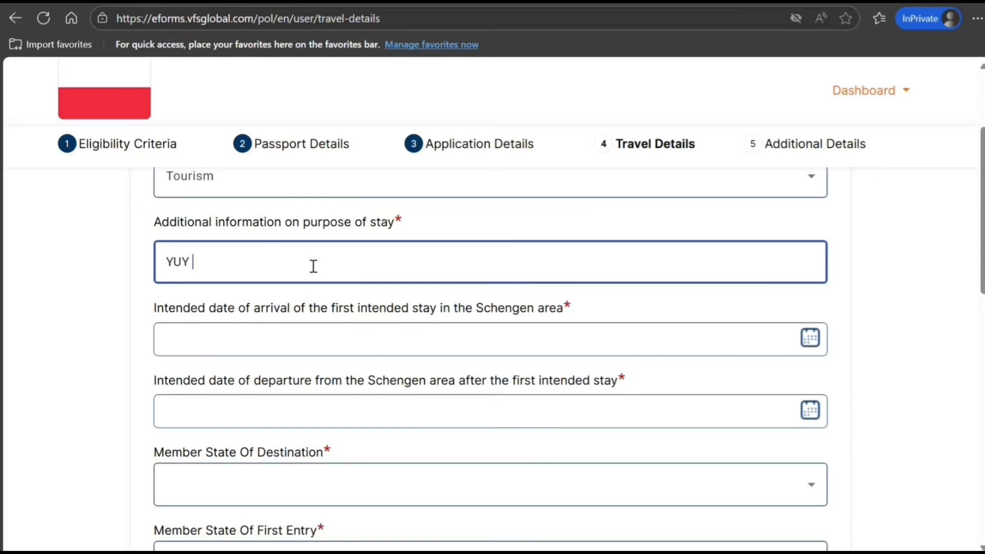
pyautogui.write('YUY Y J  H J')
pyautogui.write('JH HJ HJ')
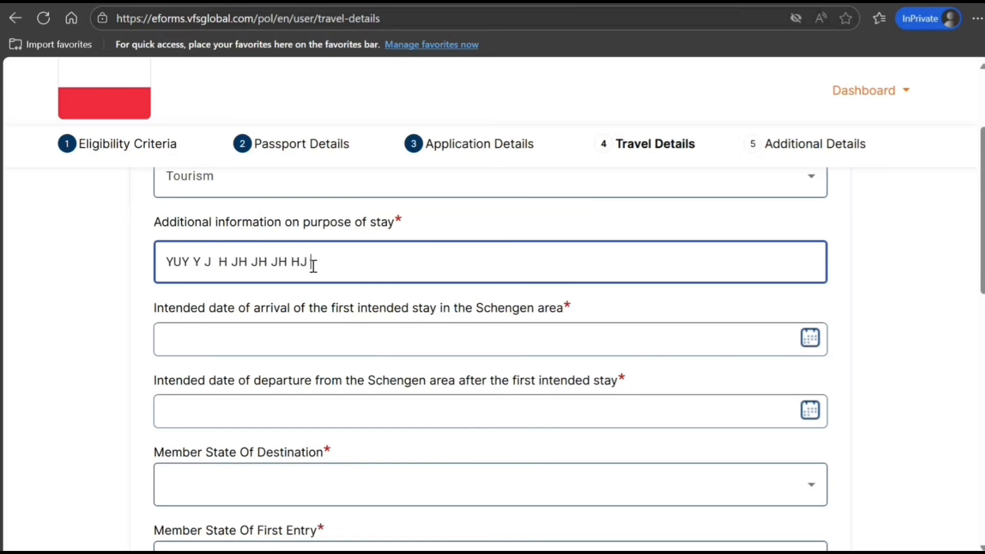
# Set arrival to 30 November 2025 and departure to 15 December 2025
pyautogui.click(238, 346)
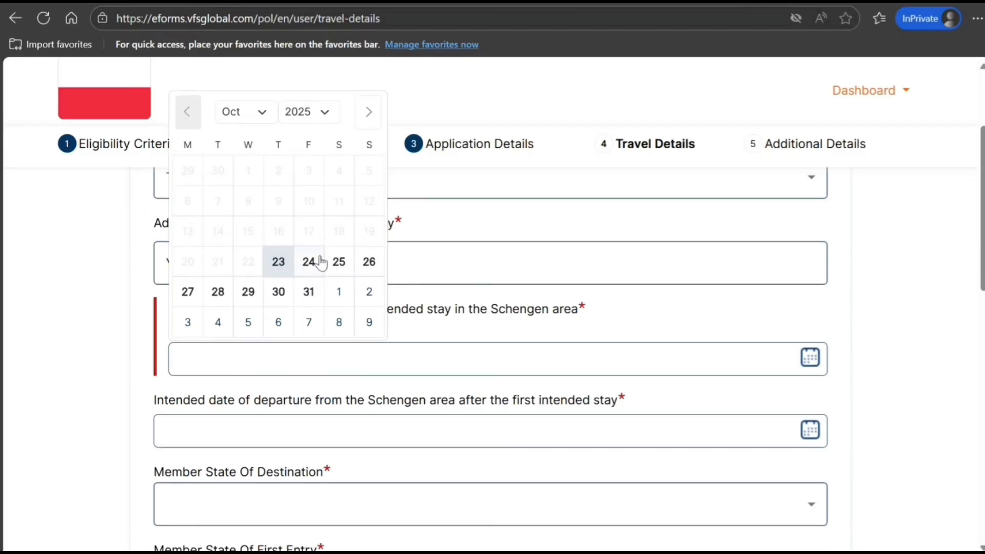
pyautogui.scroll(2, 303, 230)
pyautogui.click(267, 192)
pyautogui.click(248, 243)
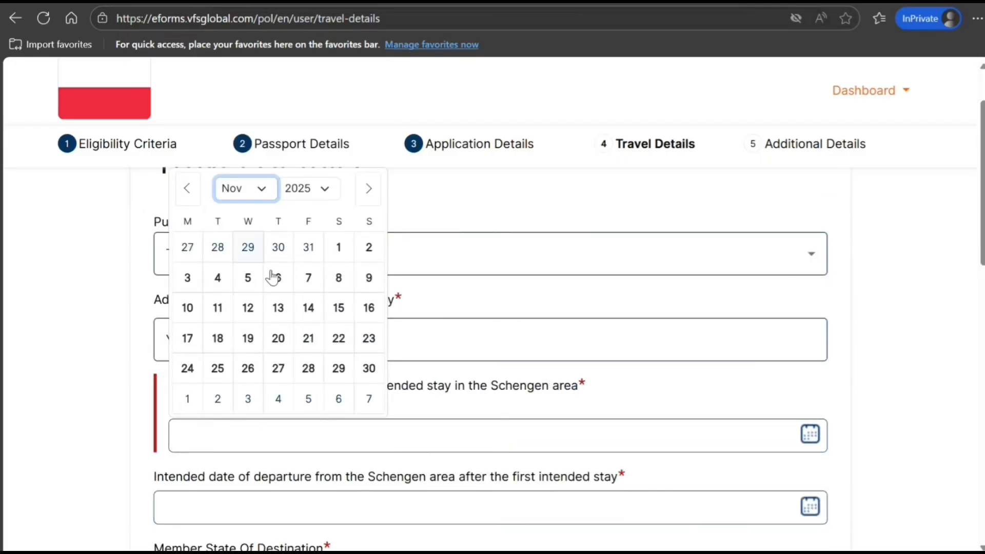
pyautogui.click(375, 378)
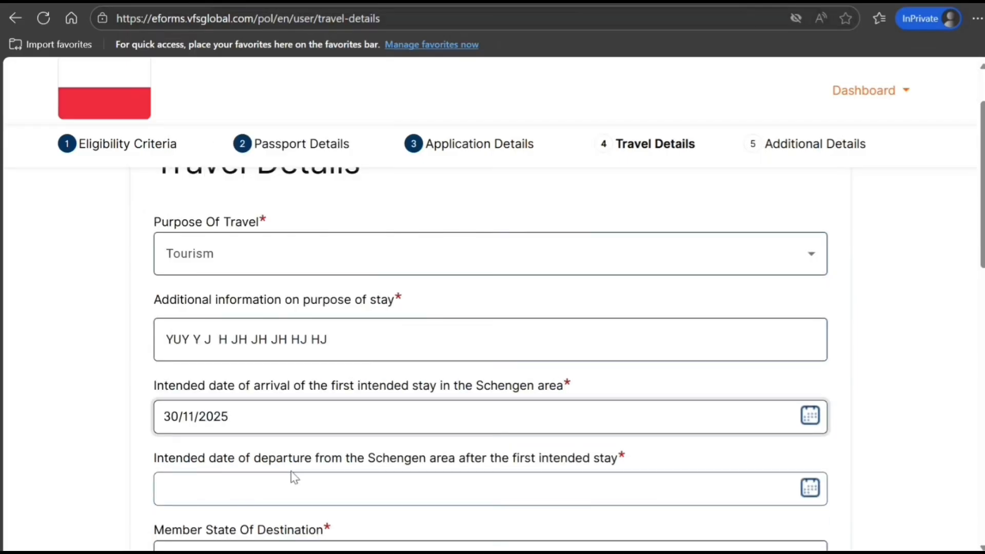
pyautogui.scroll(-3, 291, 471)
pyautogui.click(303, 343)
pyautogui.scroll(4, 324, 310)
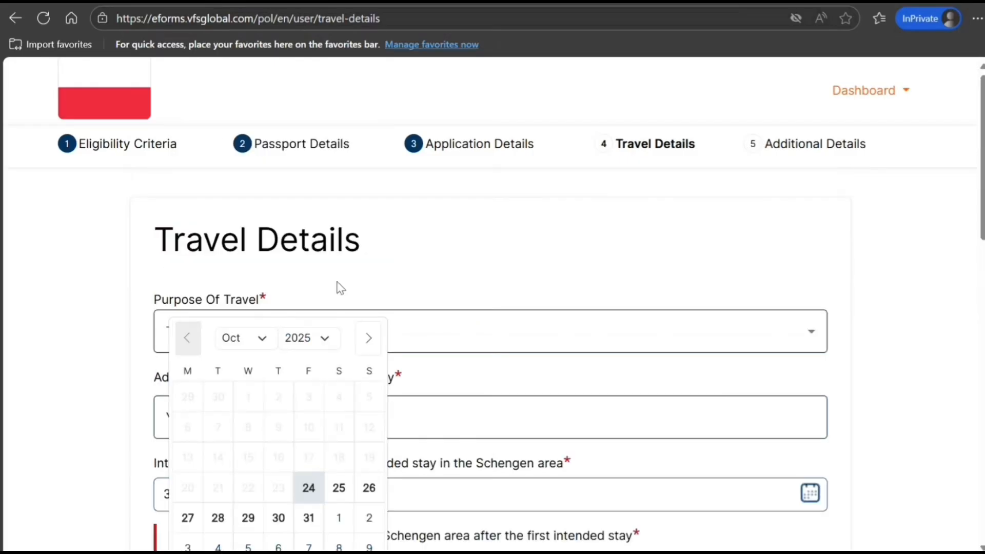
pyautogui.click(266, 338)
pyautogui.click(241, 419)
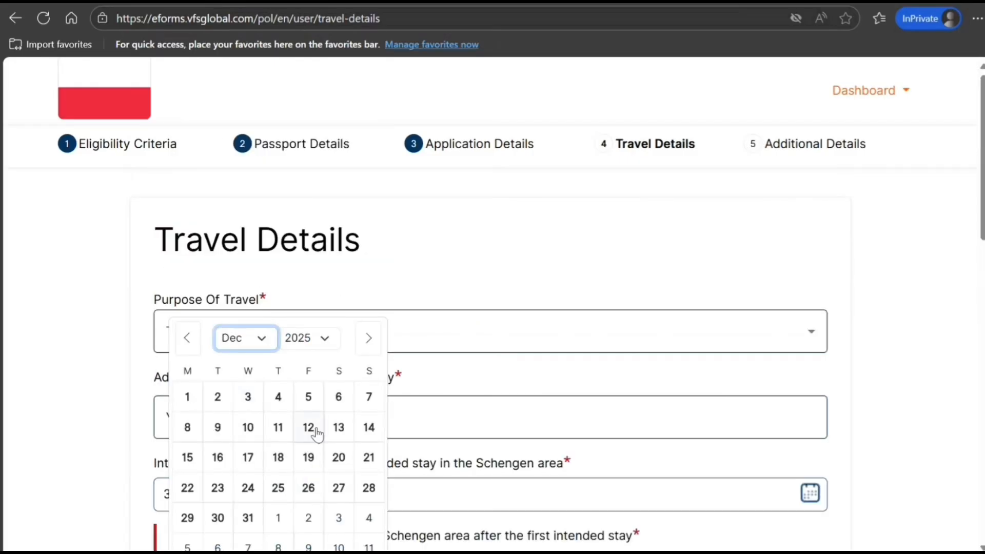
pyautogui.click(187, 458)
pyautogui.scroll(-7, 209, 450)
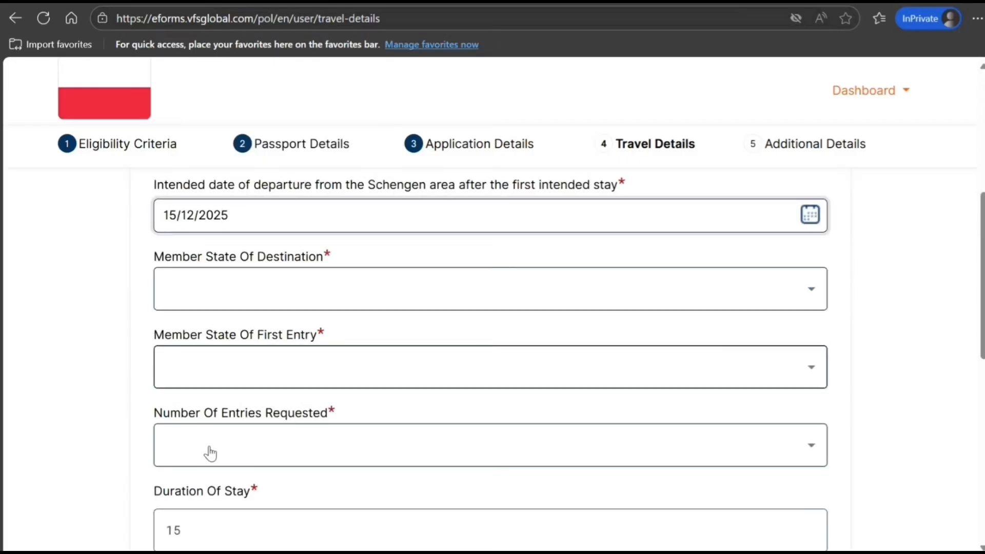
# Set POLAND as both the member state of destination and the member state of first entry
pyautogui.click(256, 294)
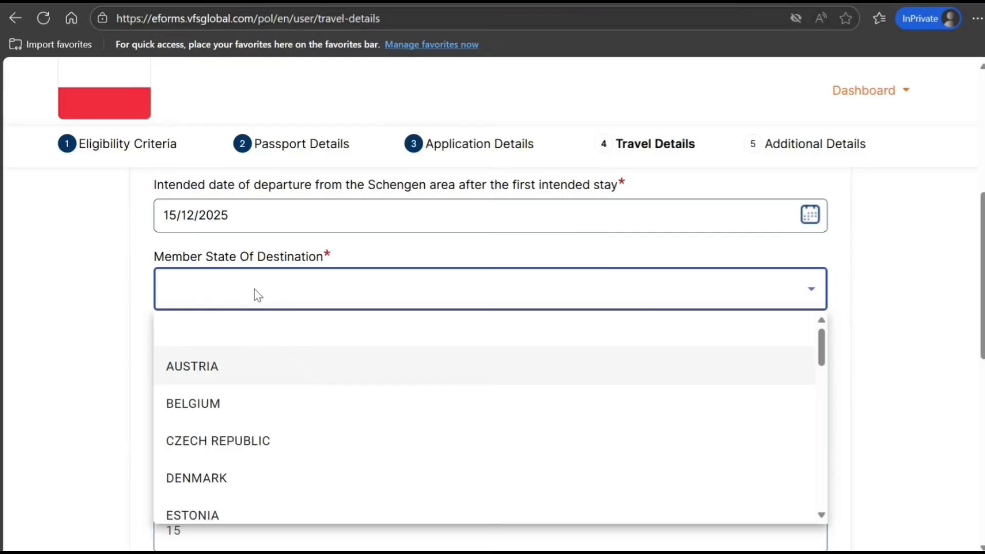
pyautogui.write('pol')
pyautogui.click(246, 366)
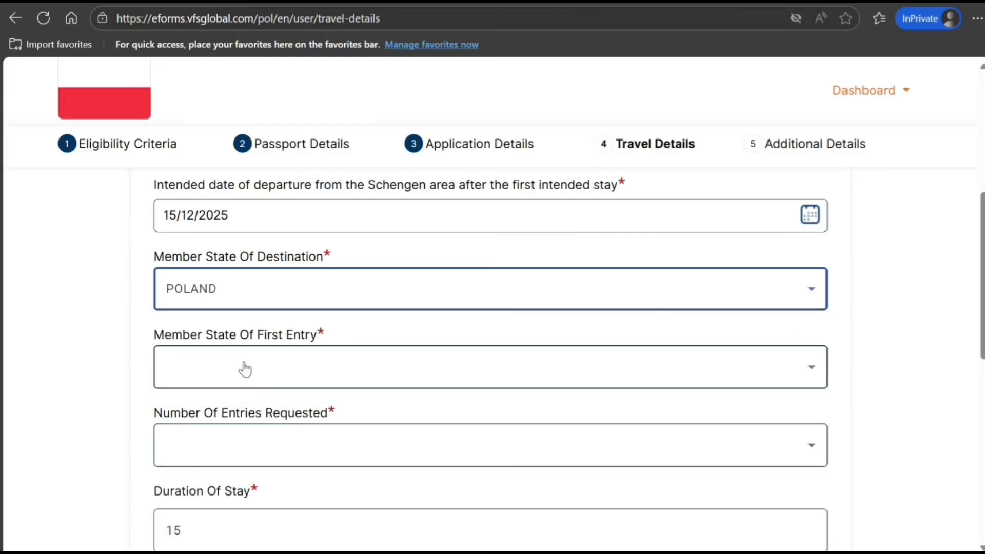
pyautogui.click(247, 363)
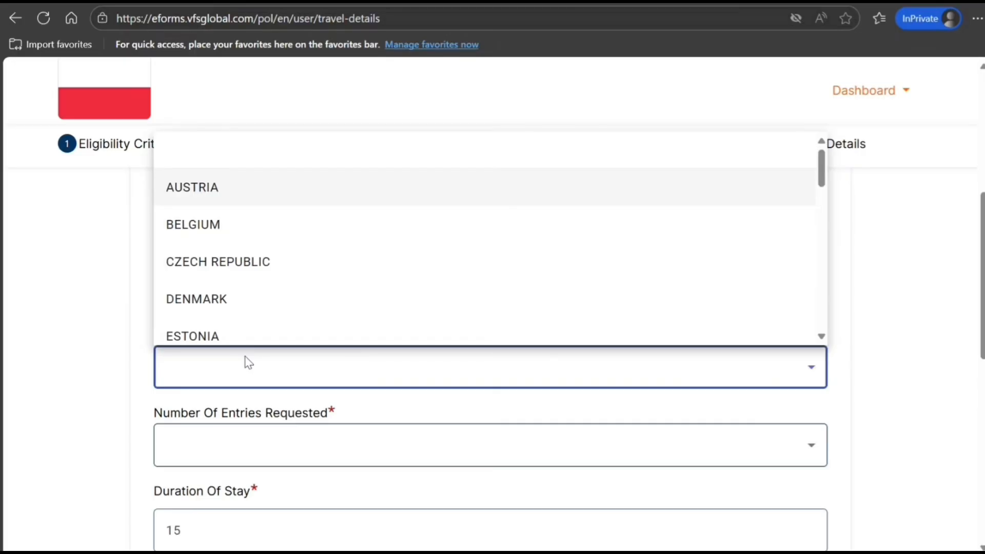
pyautogui.write('pol')
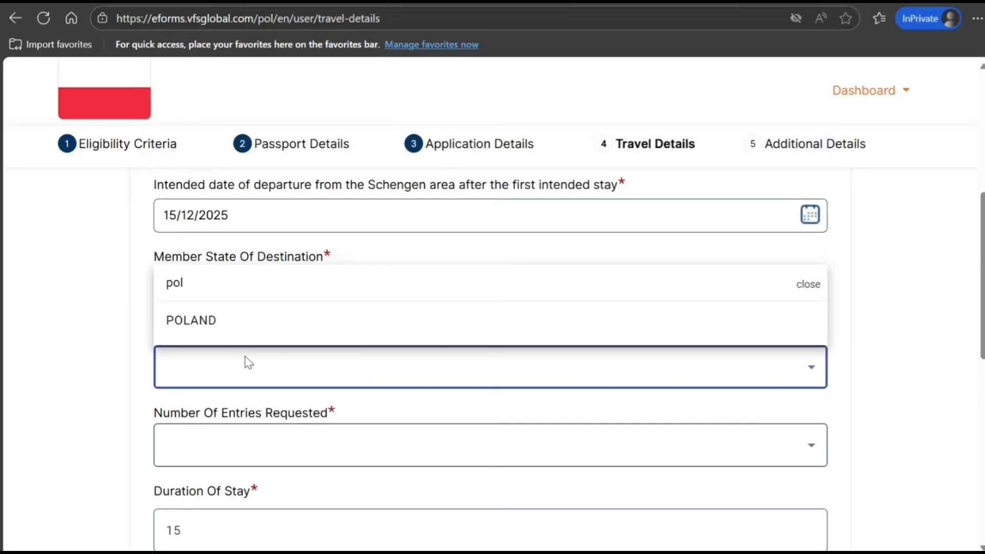
pyautogui.click(260, 334)
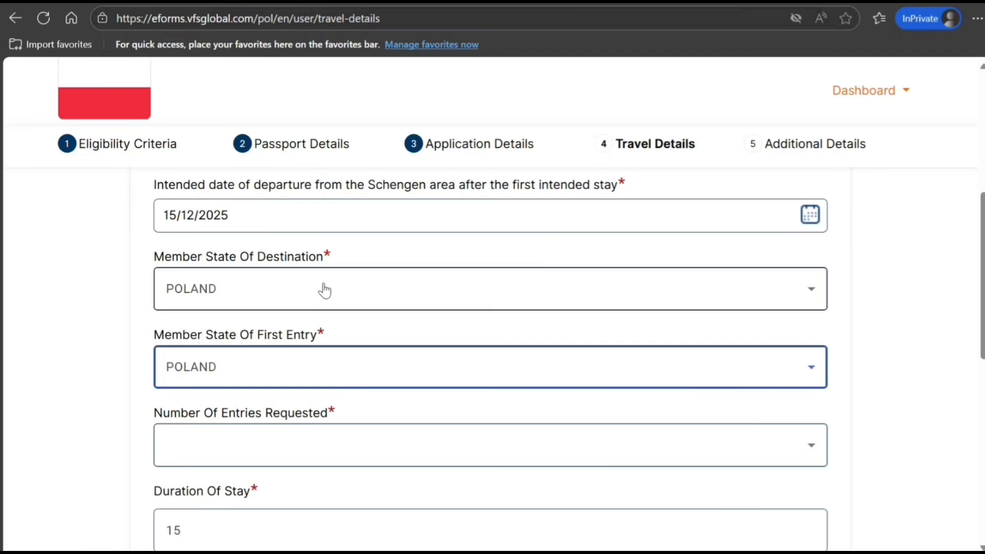
# Request one entry and answer No to previously issued Schengen visas
pyautogui.scroll(-3, 339, 346)
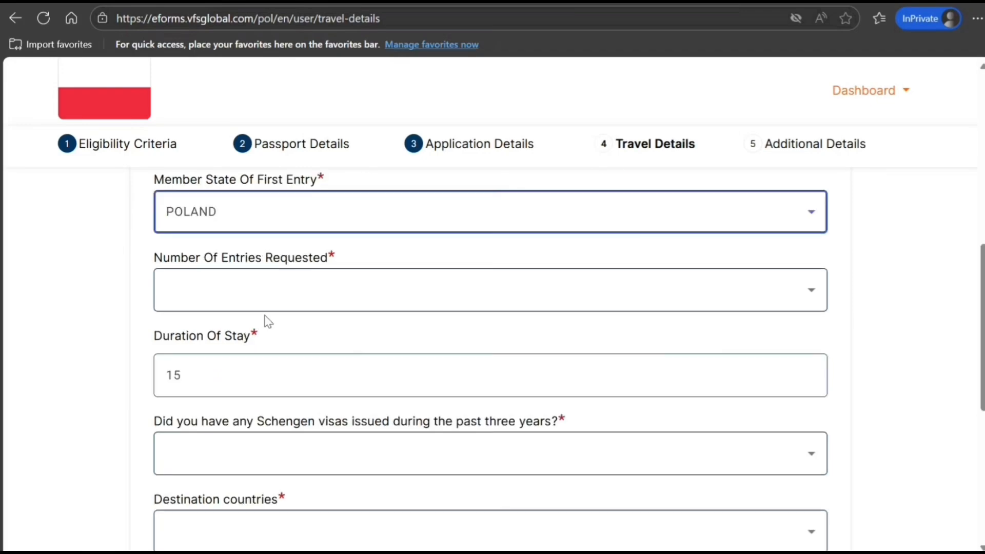
pyautogui.click(289, 300)
pyautogui.click(202, 405)
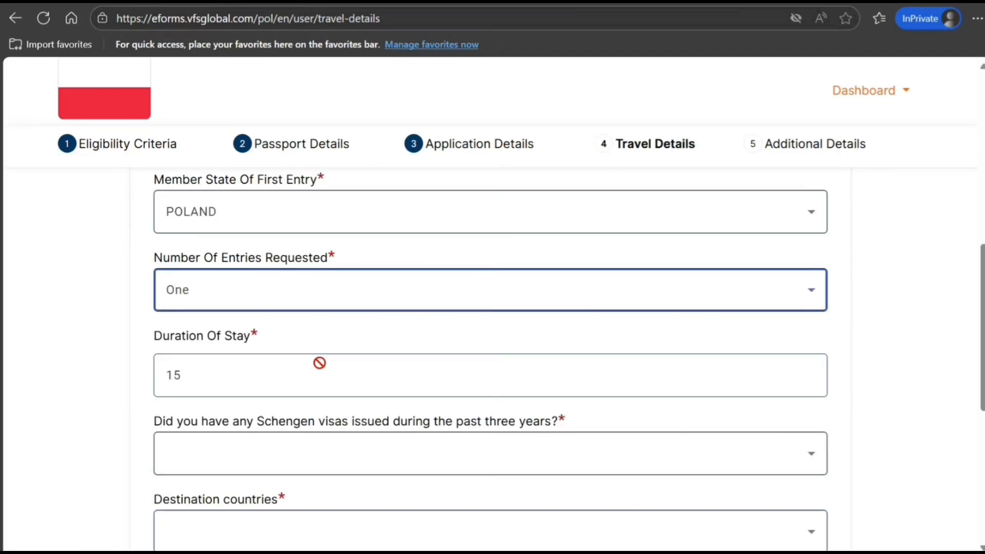
pyautogui.scroll(-3, 253, 396)
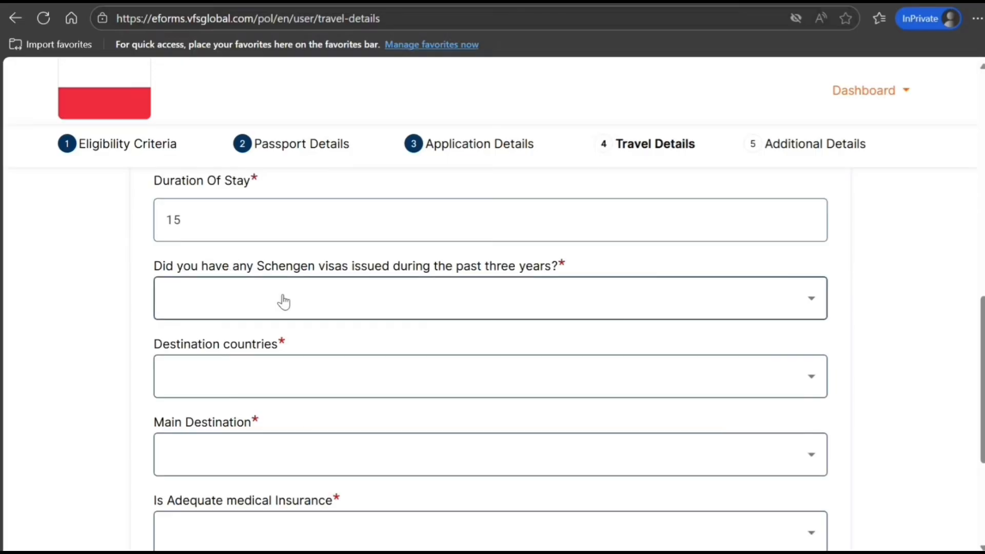
pyautogui.click(319, 307)
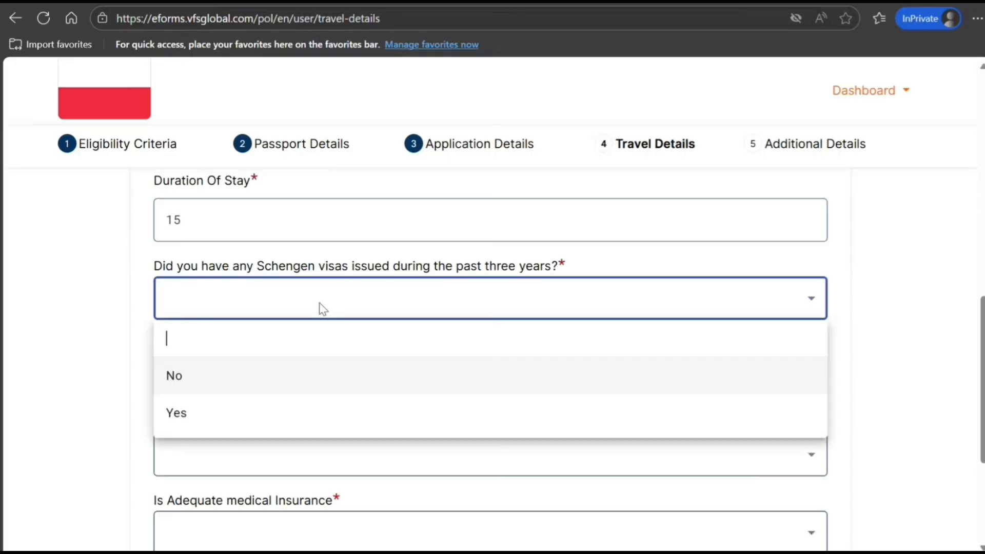
pyautogui.click(252, 388)
# Tick POLAND as a destination country and select POLAND as the main destination
pyautogui.click(278, 390)
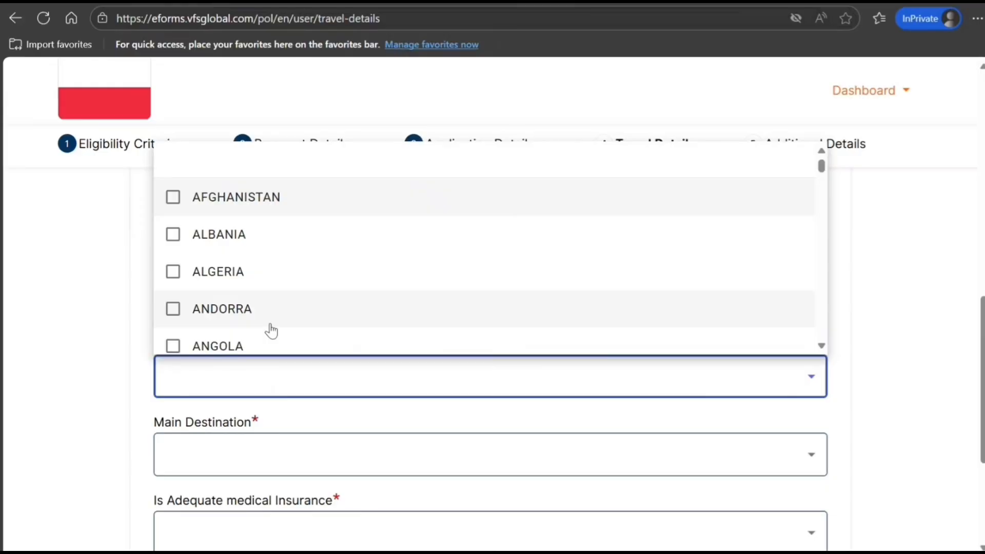
pyautogui.write('ind')
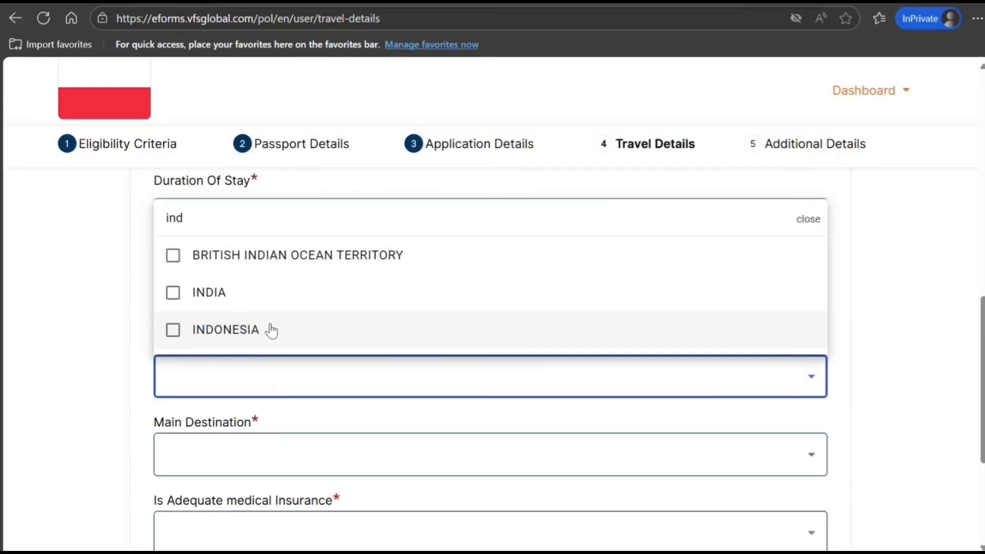
pyautogui.press('BackSpace')
pyautogui.press('BackSpace')
pyautogui.press('BackSpace')
pyautogui.write('pol')
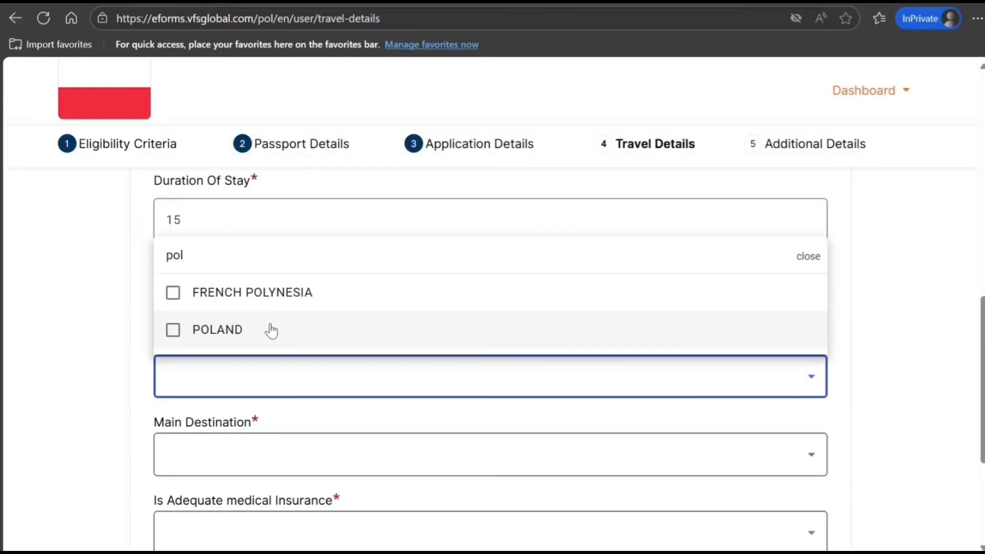
pyautogui.click(170, 344)
pyautogui.click(118, 426)
pyautogui.click(224, 454)
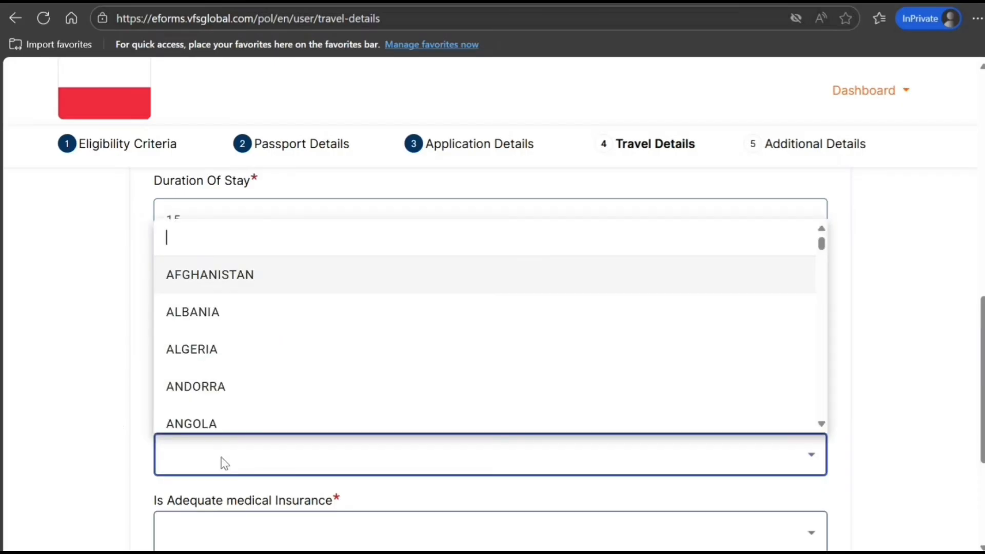
pyautogui.write('pol')
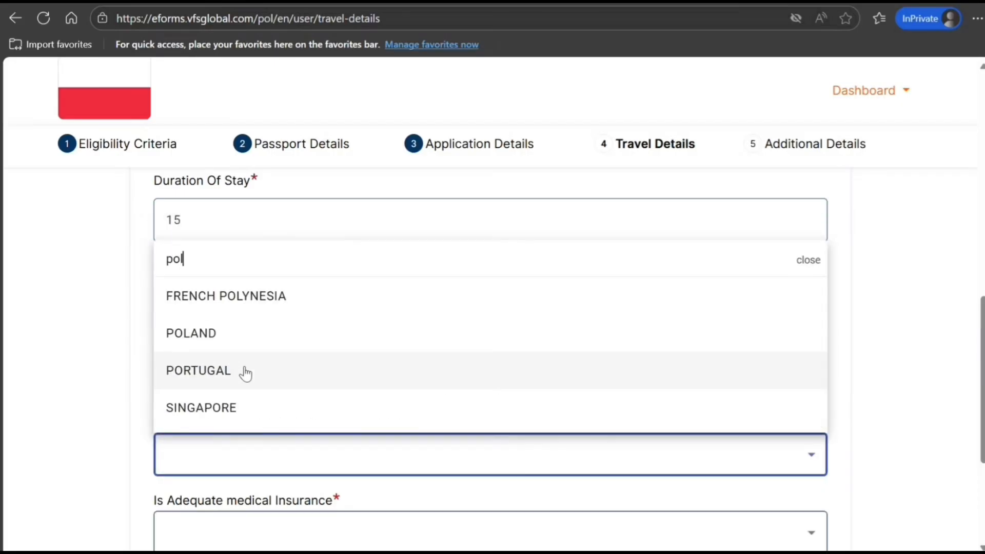
pyautogui.click(220, 407)
pyautogui.scroll(-3, 221, 408)
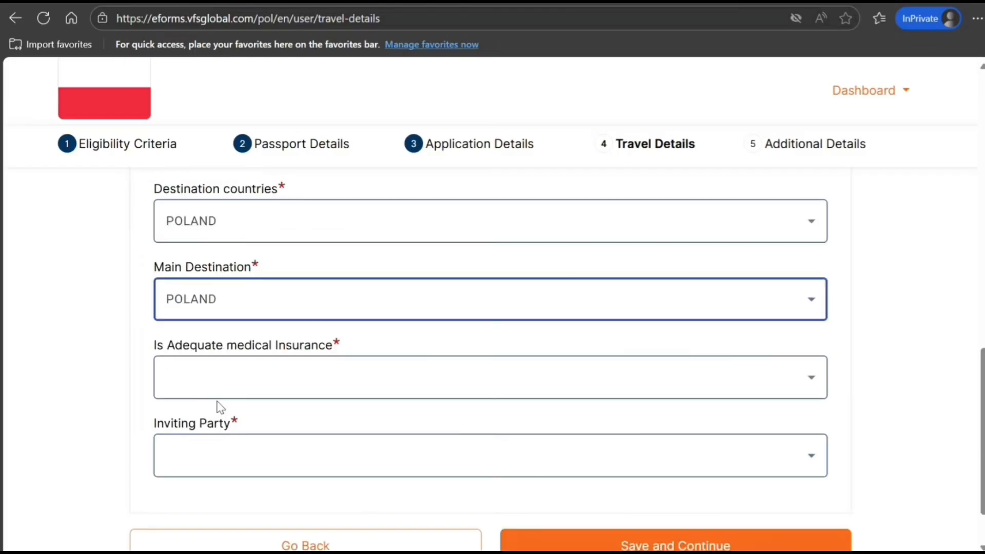
pyautogui.click(242, 377)
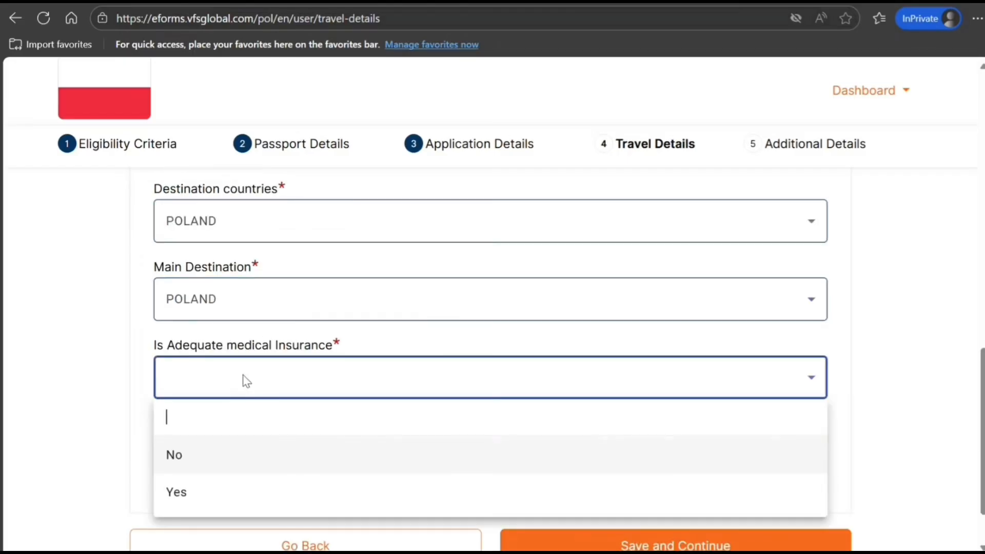
# Answer Yes to adequate medical insurance and choose Hotel / temporary accommodation as inviting party
pyautogui.click(196, 493)
pyautogui.scroll(-2, 293, 394)
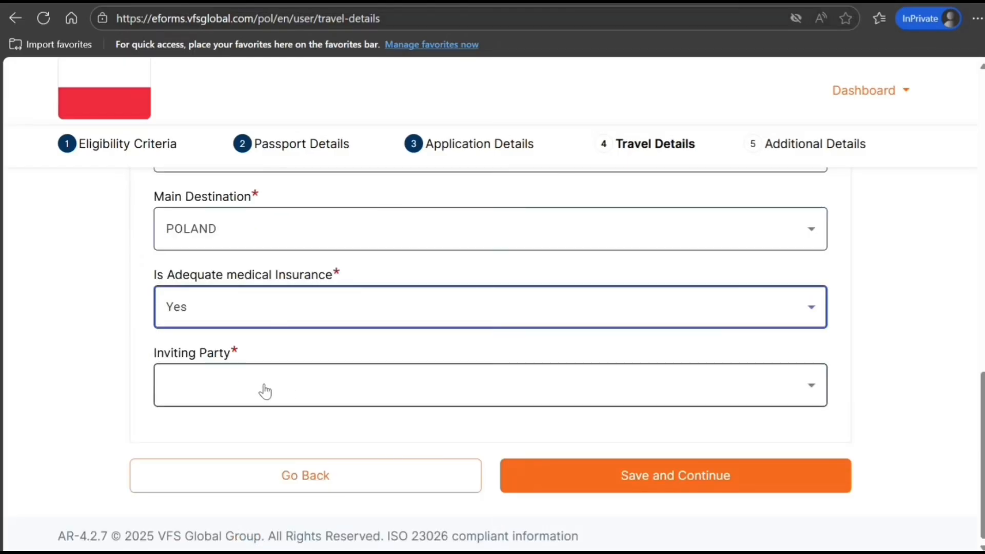
pyautogui.click(265, 390)
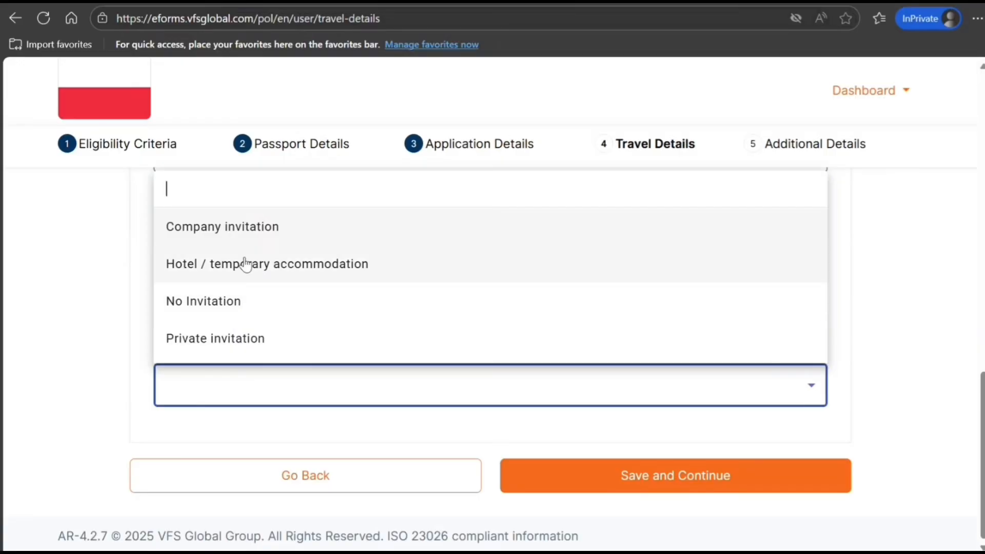
pyautogui.click(251, 279)
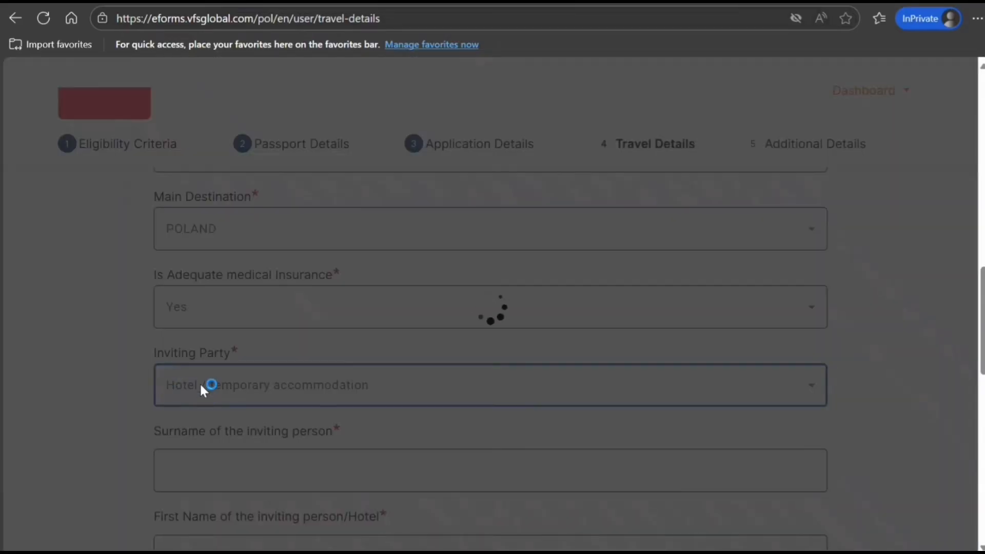
# Recheck the inviting party options without changing them and look over the new inviting-party fields
pyautogui.scroll(-3, 200, 380)
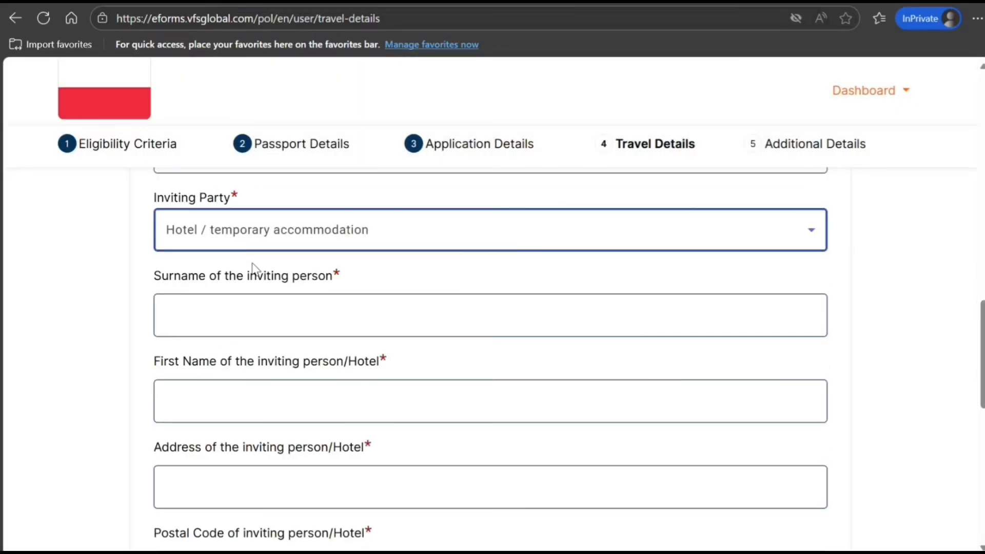
pyautogui.click(299, 247)
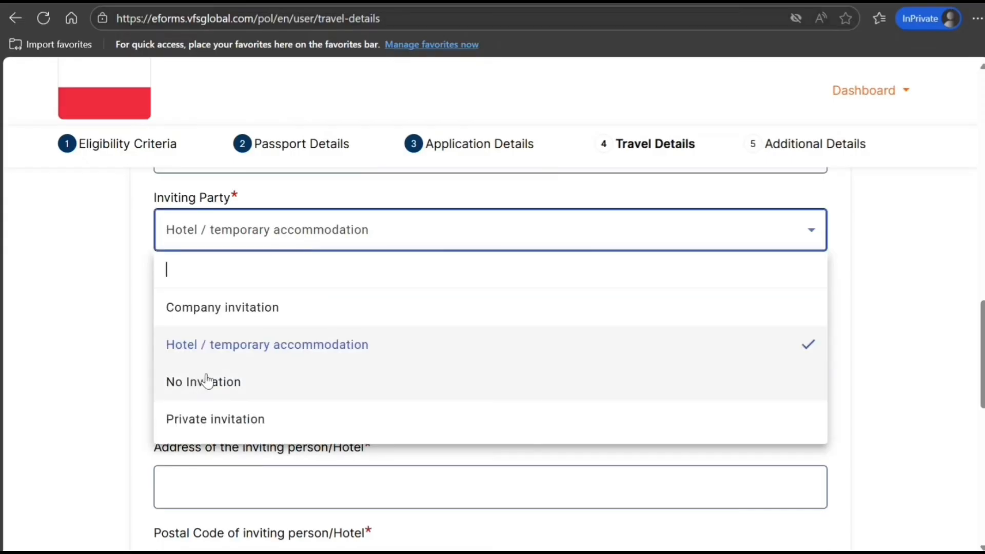
pyautogui.click(98, 347)
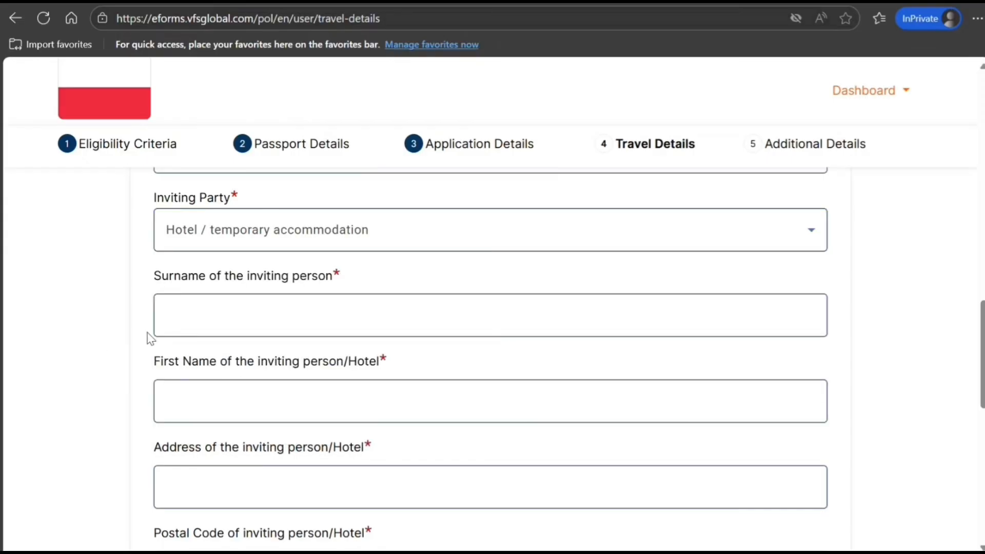
pyautogui.scroll(-4, 147, 334)
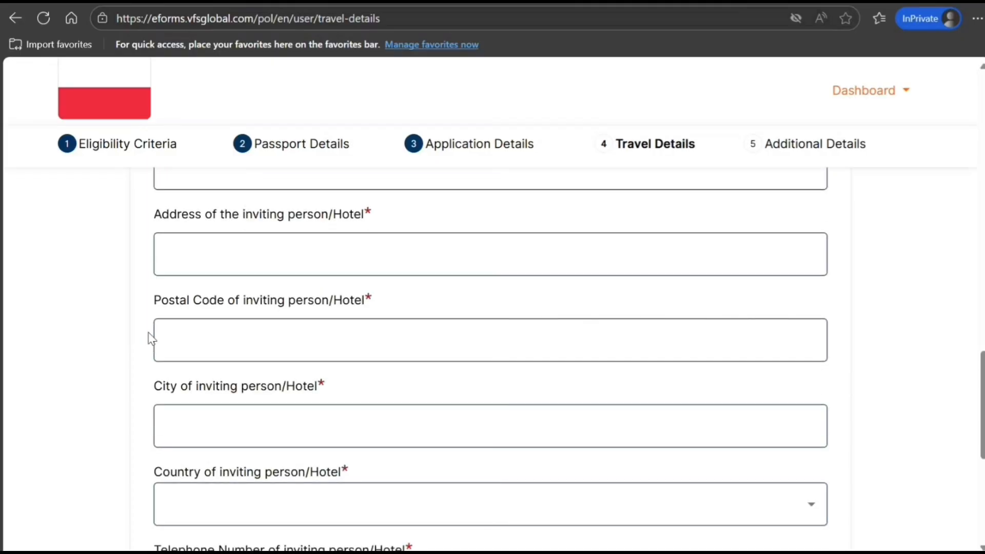
pyautogui.scroll(-1, 255, 337)
pyautogui.scroll(4, 255, 342)
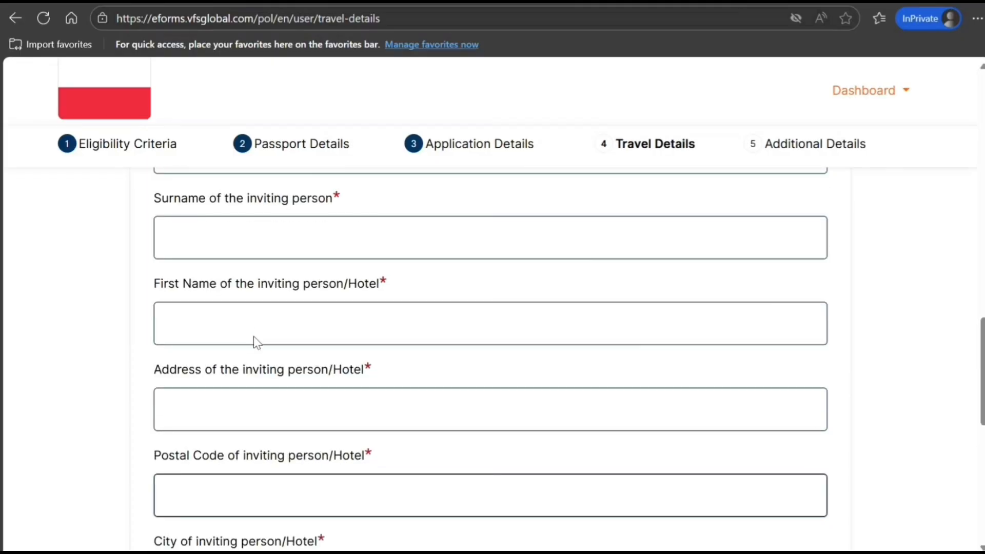
pyautogui.scroll(1, 253, 337)
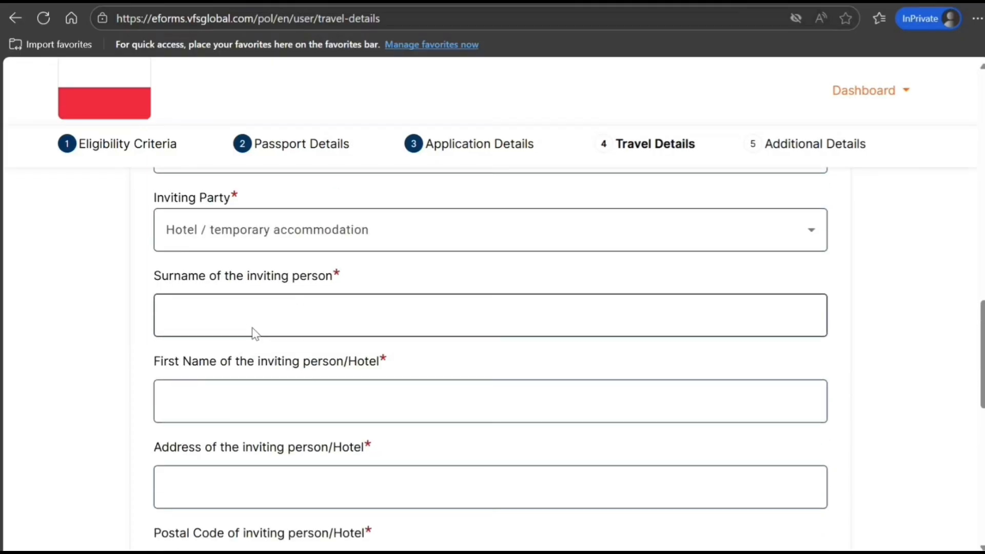
# Enter the inviting person's surname, first name and the hotel's street address
pyautogui.click(254, 319)
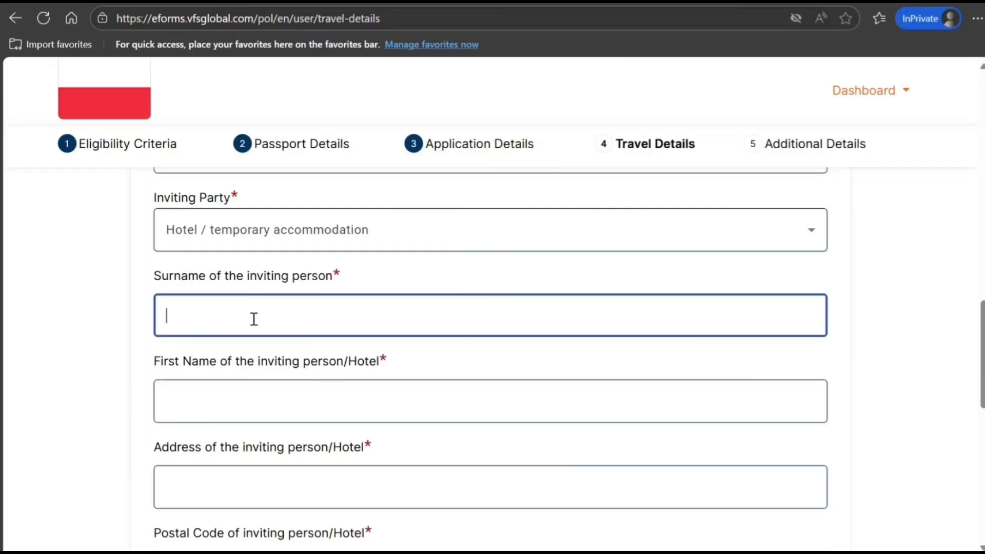
pyautogui.write('UHJH')
pyautogui.press('Tab')
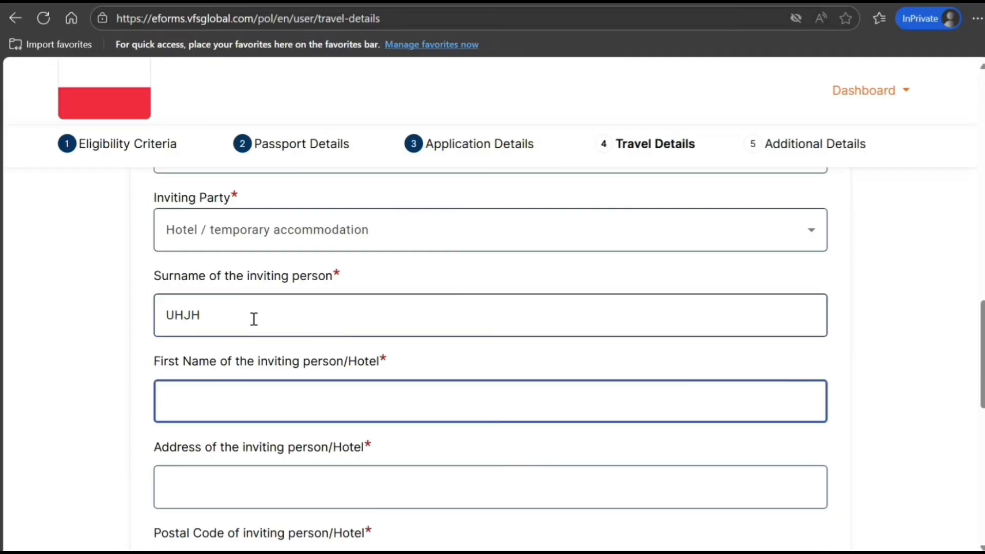
pyautogui.write('FDFDFD')
pyautogui.press('Tab')
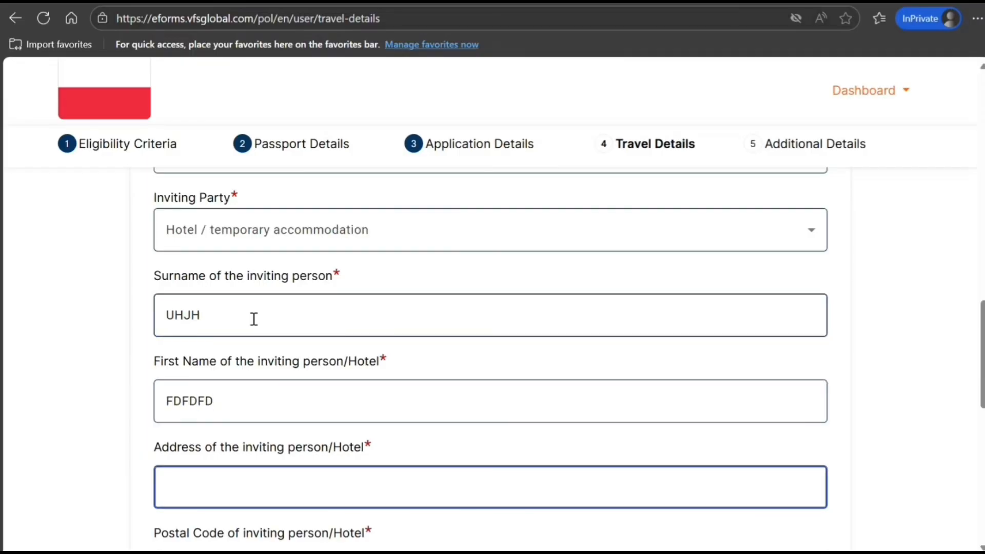
pyautogui.write('766H G F G GF')
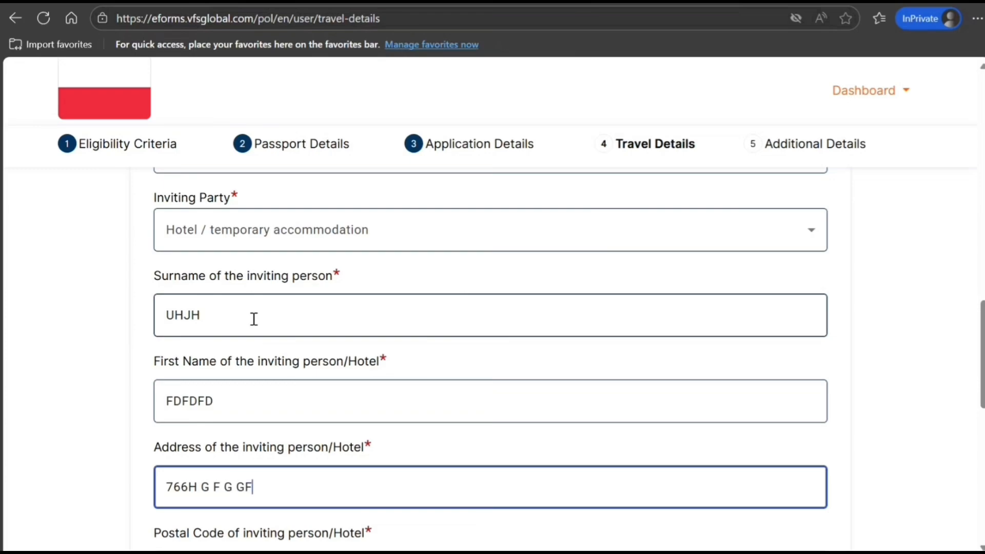
pyautogui.press('Tab')
# Fill in the hotel's postal code and city, and set its country to POLAND
pyautogui.scroll(-5, 254, 319)
pyautogui.write('9899898')
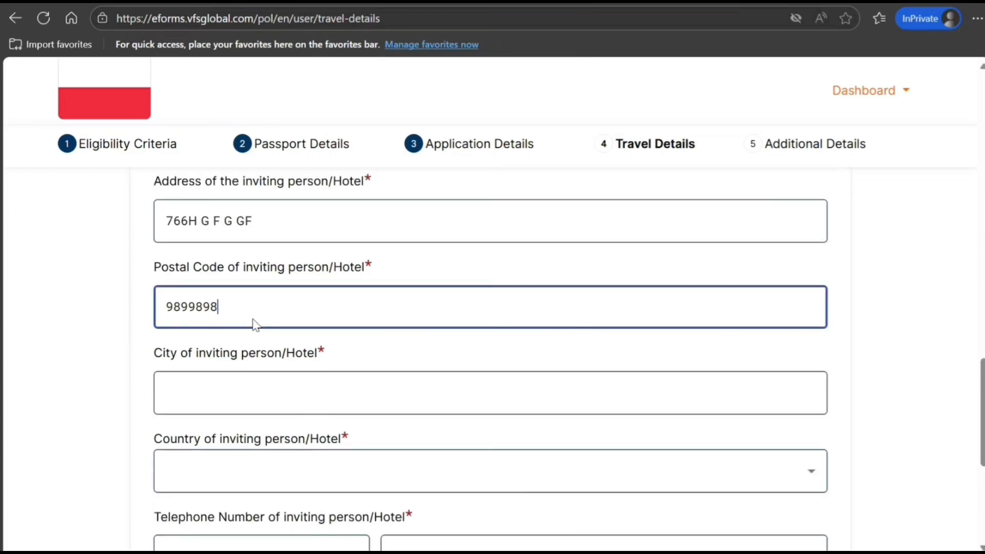
pyautogui.press('Tab')
pyautogui.write('FGGFGFGF')
pyautogui.press('Tab')
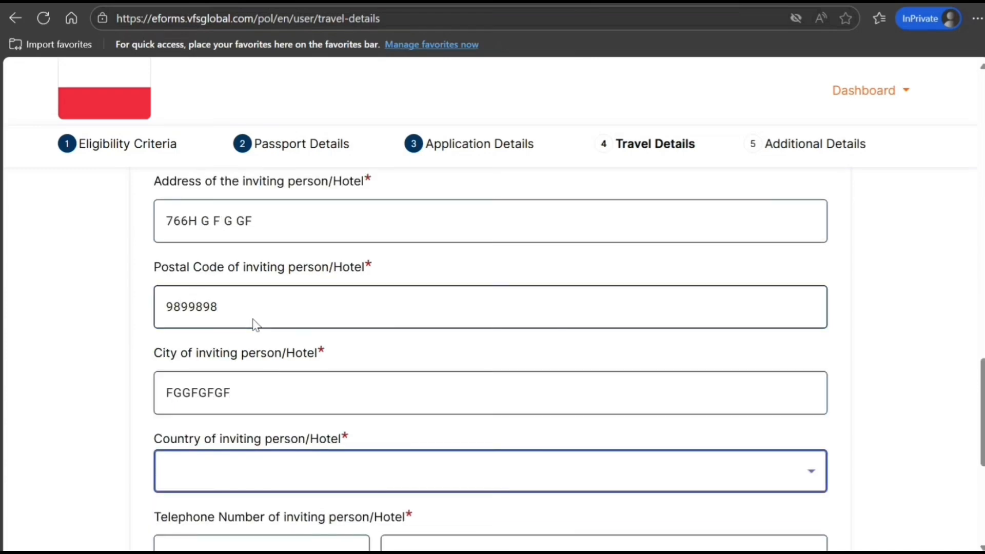
pyautogui.press('p')
pyautogui.press('o')
pyautogui.press('Down')
pyautogui.press('Down')
pyautogui.press('Down')
pyautogui.press('Down')
pyautogui.press('Down')
pyautogui.press('Down')
pyautogui.press('Down')
pyautogui.press('Down')
pyautogui.press('Down')
pyautogui.press('Down')
# Enter the hotel's telephone number with the +1246 country code
pyautogui.scroll(-3, 346, 519)
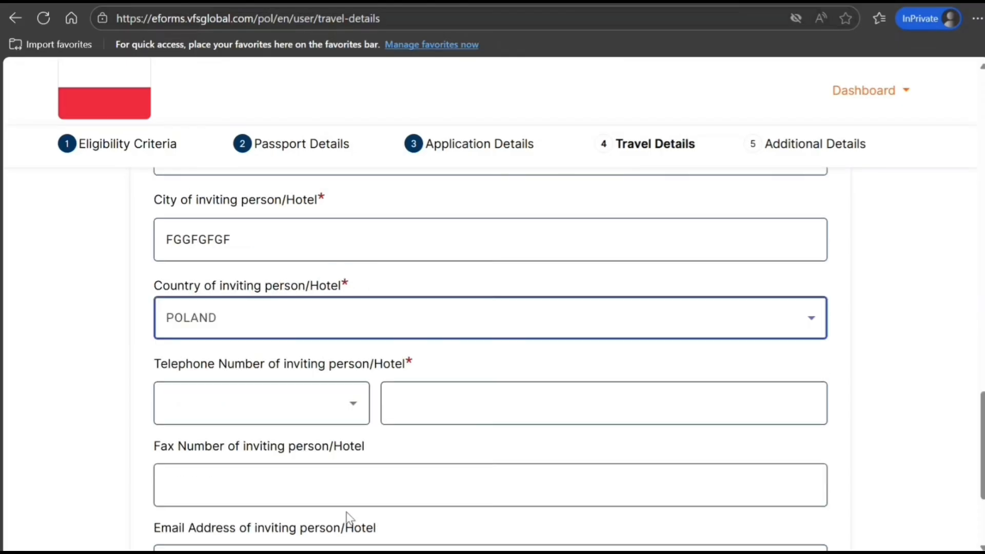
pyautogui.click(326, 415)
pyautogui.click(228, 308)
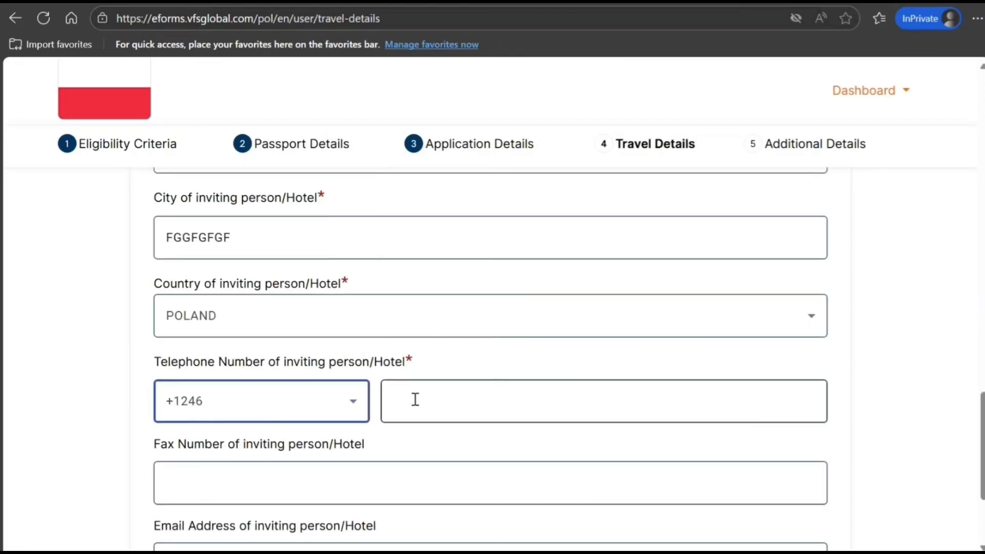
pyautogui.click(419, 401)
pyautogui.write('098898989')
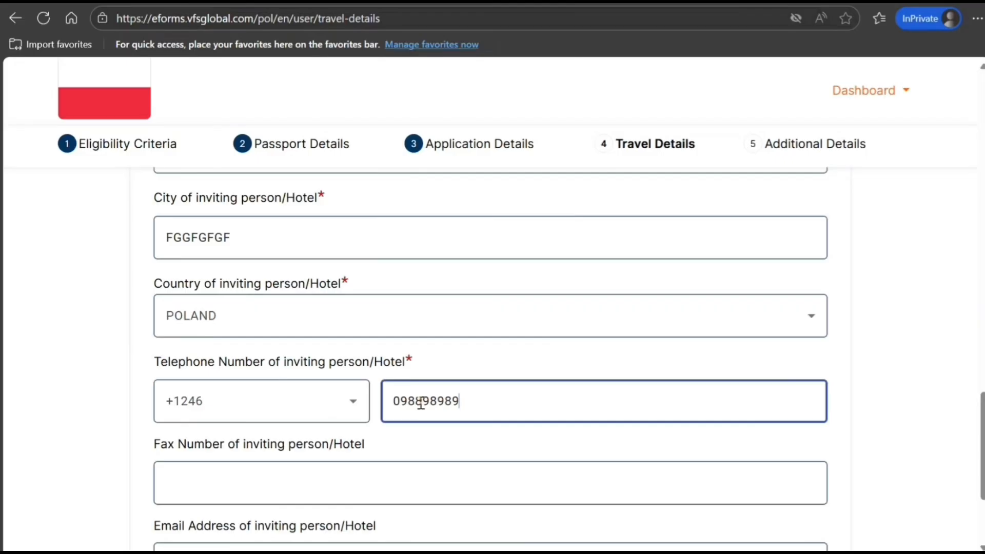
pyautogui.scroll(-3, 420, 403)
# Save Travel Details and answer No to needing an entry permit
pyautogui.click(659, 473)
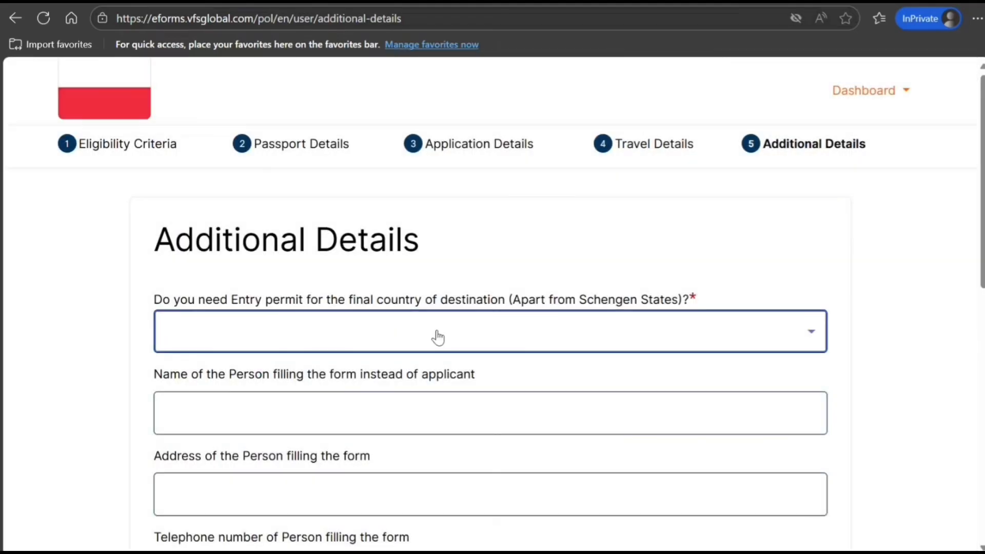
pyautogui.click(436, 337)
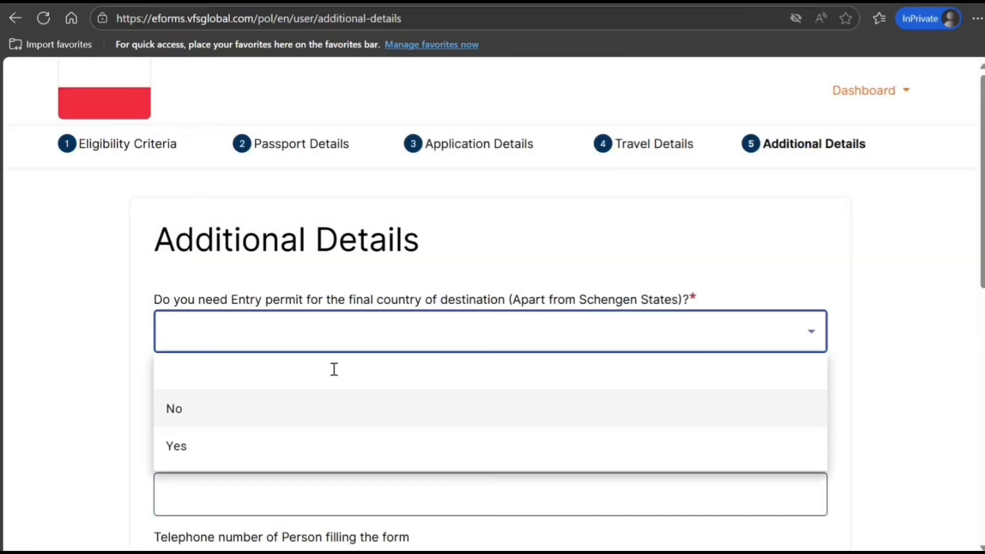
pyautogui.click(273, 408)
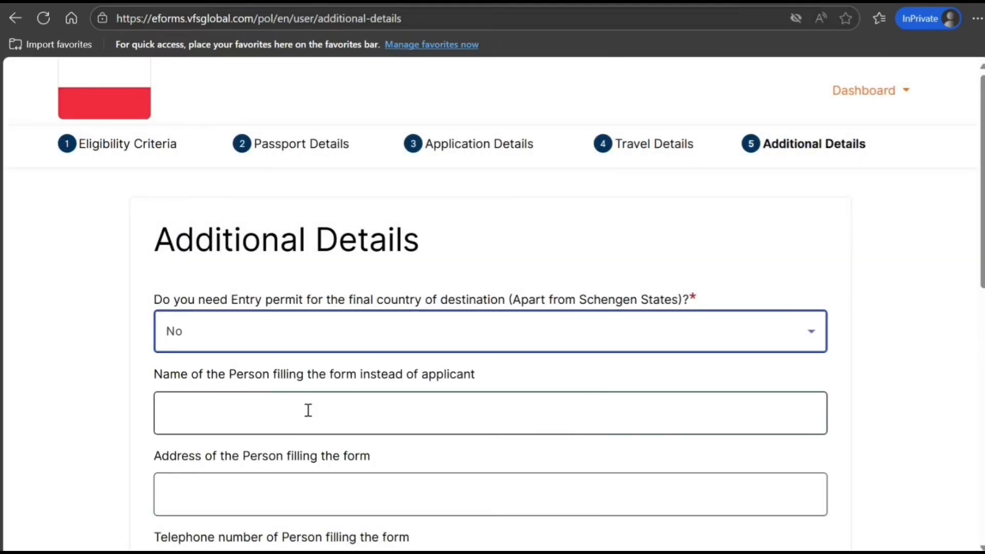
# State that the Applicant covers the travel and living costs
pyautogui.scroll(-3, 361, 390)
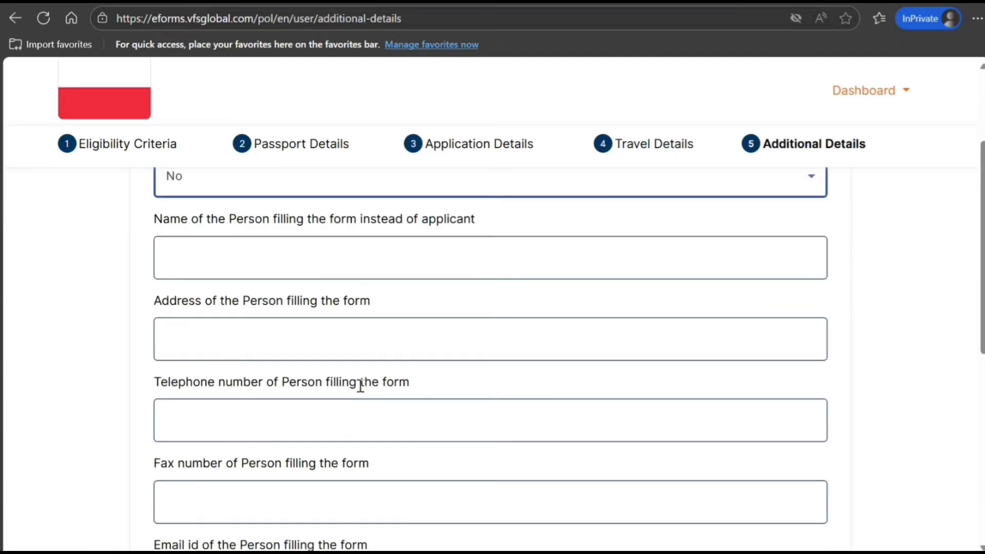
pyautogui.scroll(-3, 347, 333)
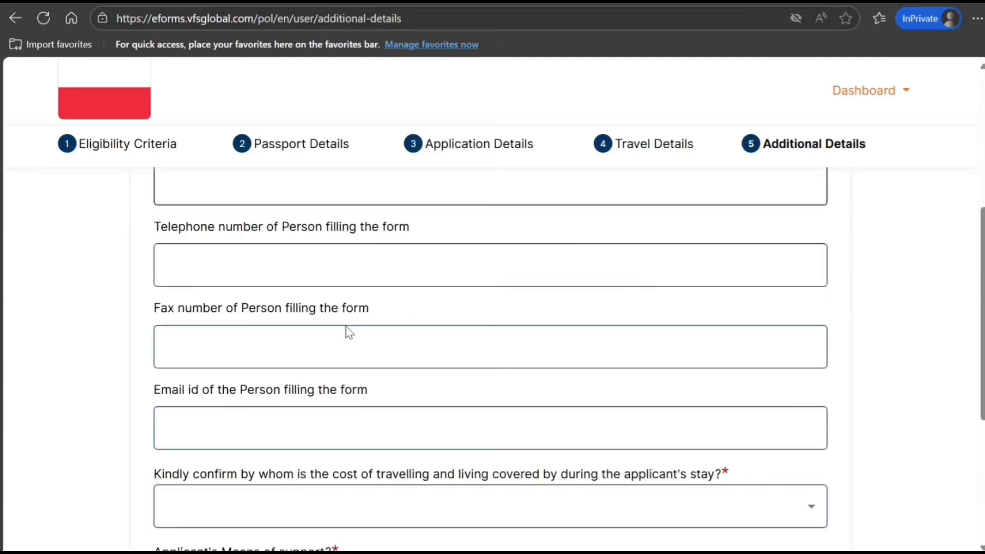
pyautogui.scroll(-3, 349, 333)
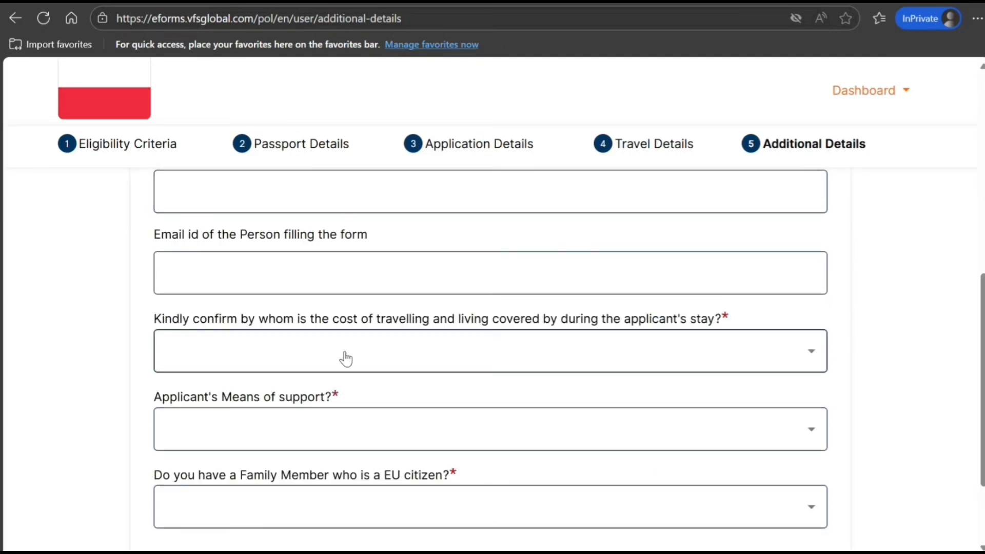
pyautogui.click(316, 365)
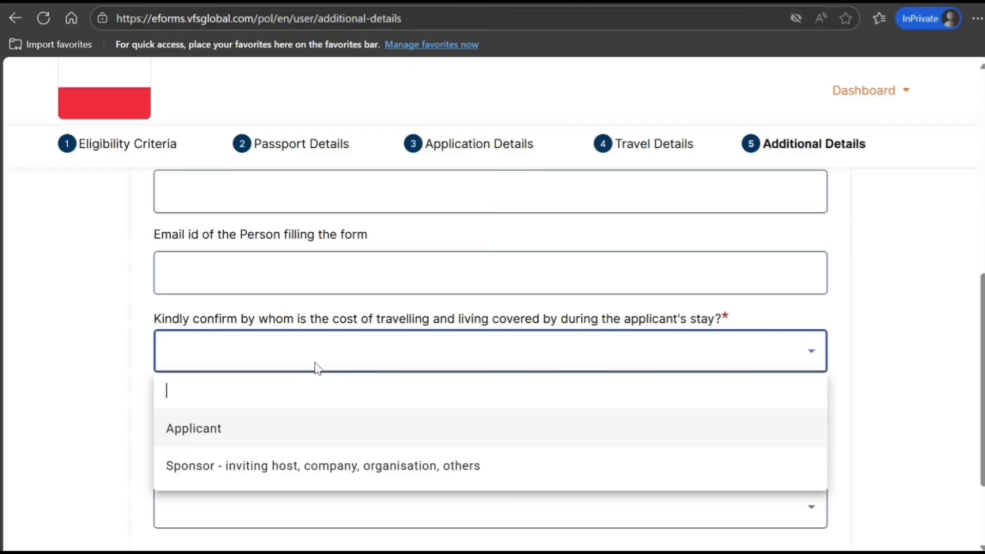
pyautogui.click(243, 433)
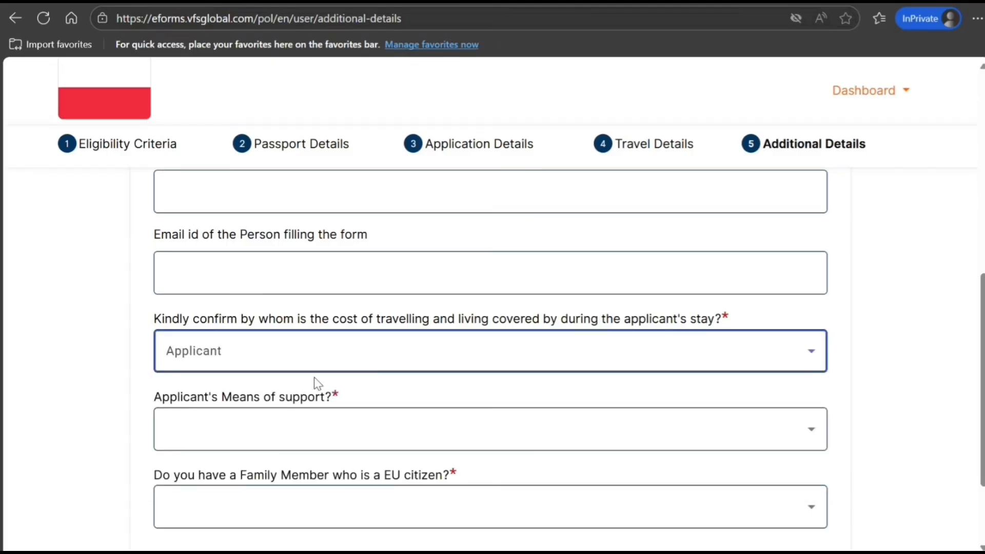
# Select Cash, Credit Card, Prepaid accommodation, Prepaid transport and Traveler's checks as means of support
pyautogui.scroll(-2, 314, 379)
pyautogui.click(314, 353)
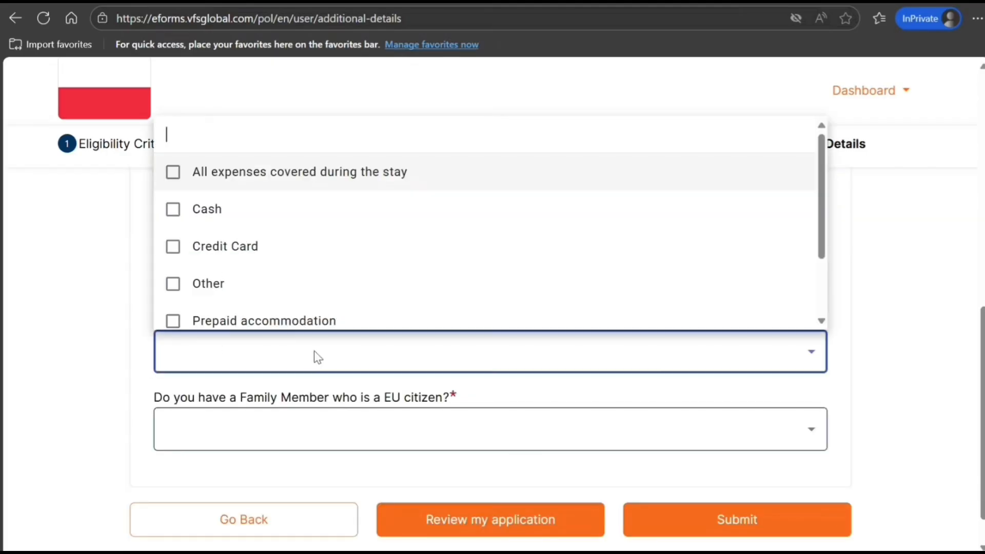
pyautogui.click(175, 216)
pyautogui.click(172, 247)
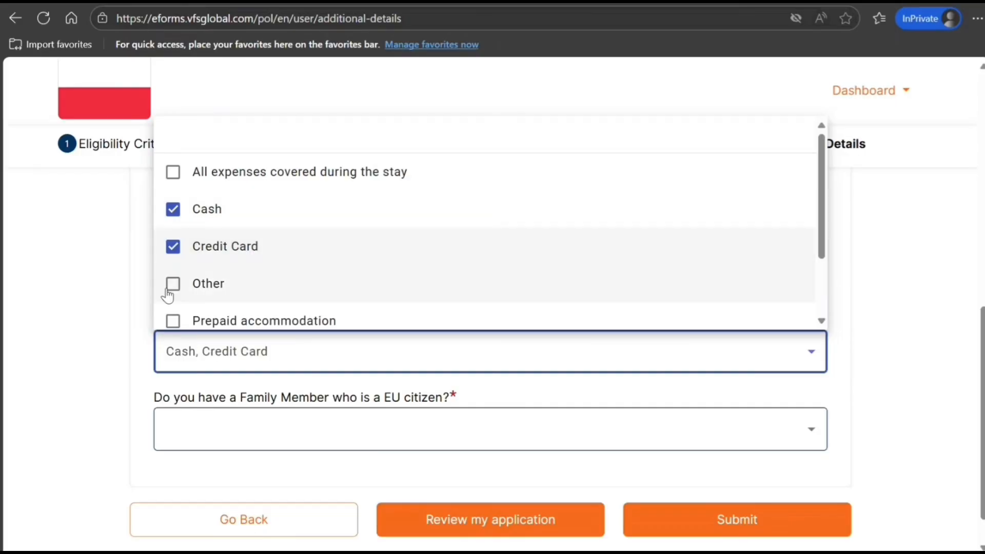
pyautogui.click(172, 286)
pyautogui.click(171, 285)
pyautogui.click(175, 321)
pyautogui.scroll(-2, 211, 306)
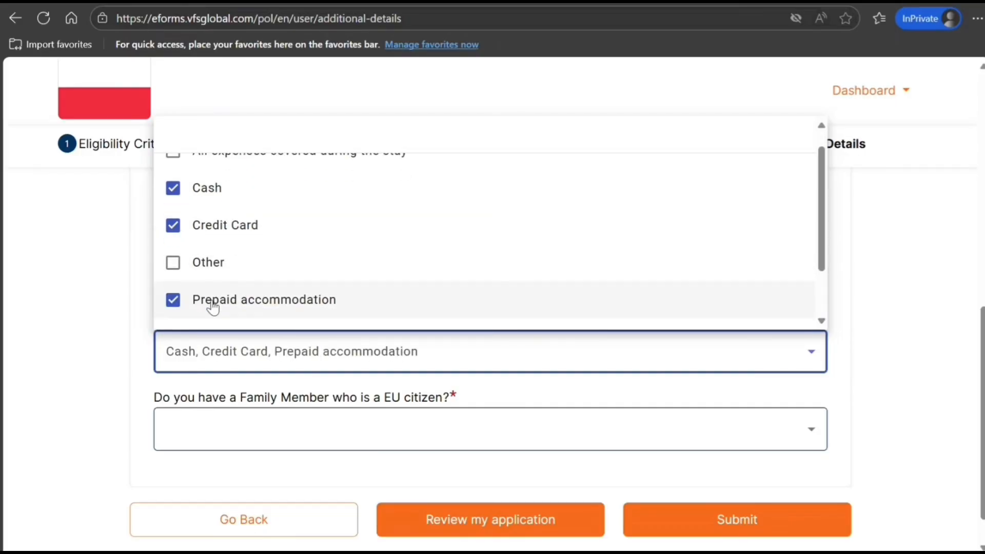
pyautogui.click(177, 278)
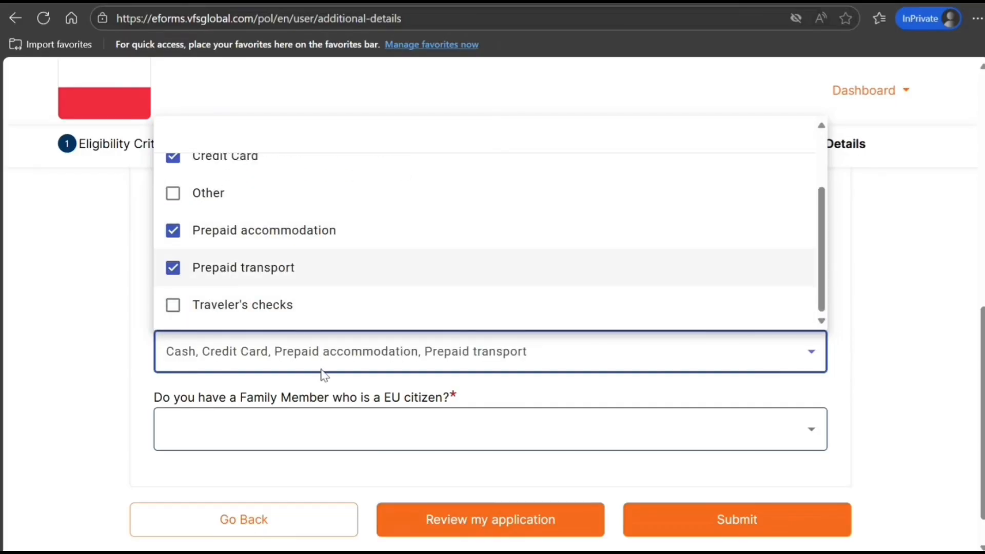
pyautogui.click(188, 318)
pyautogui.click(330, 427)
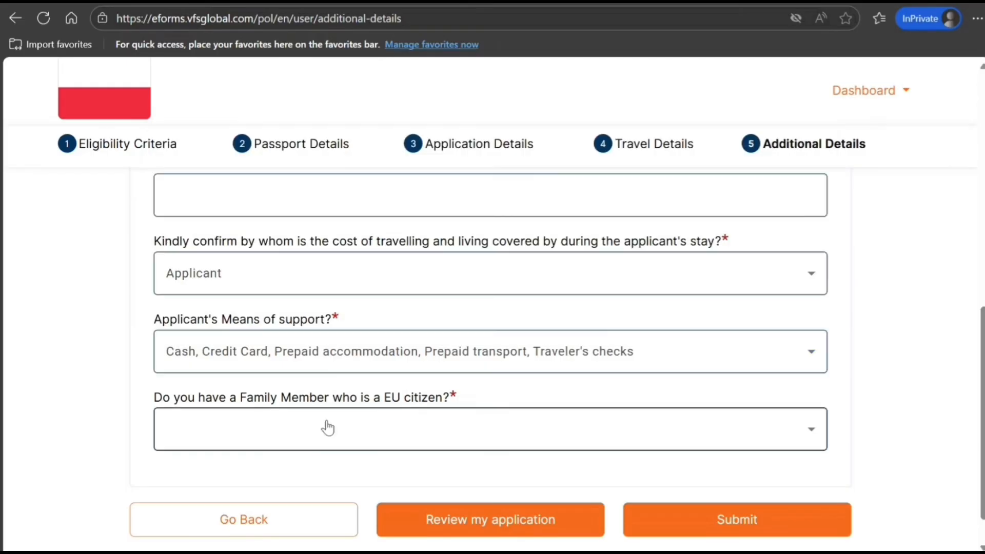
# Answer No to having a family member who is an EU citizen
pyautogui.click(344, 419)
pyautogui.click(235, 353)
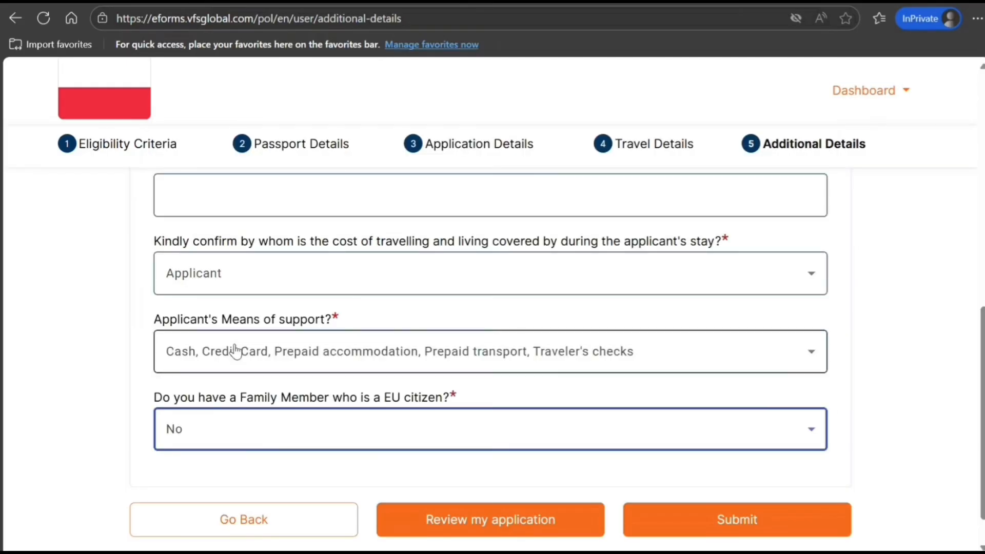
pyautogui.scroll(-1, 323, 341)
pyautogui.scroll(6, 535, 388)
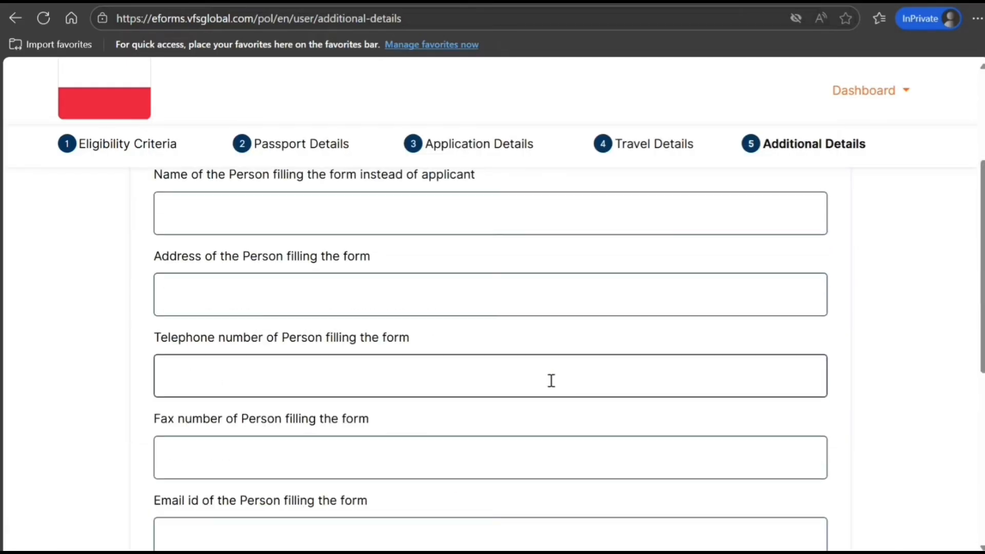
pyautogui.scroll(-6, 550, 381)
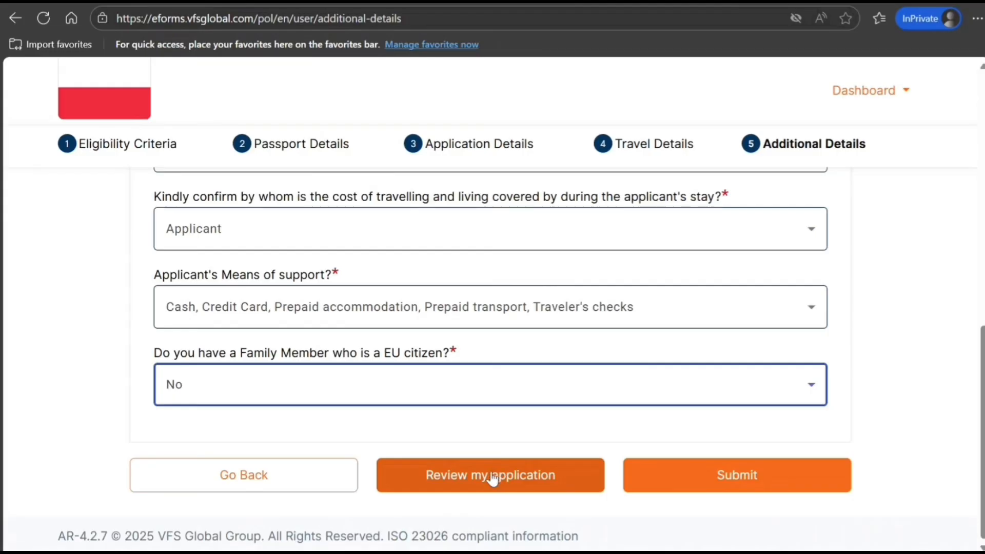
# Start the application review and scroll through the filled Passport Details
pyautogui.click(501, 474)
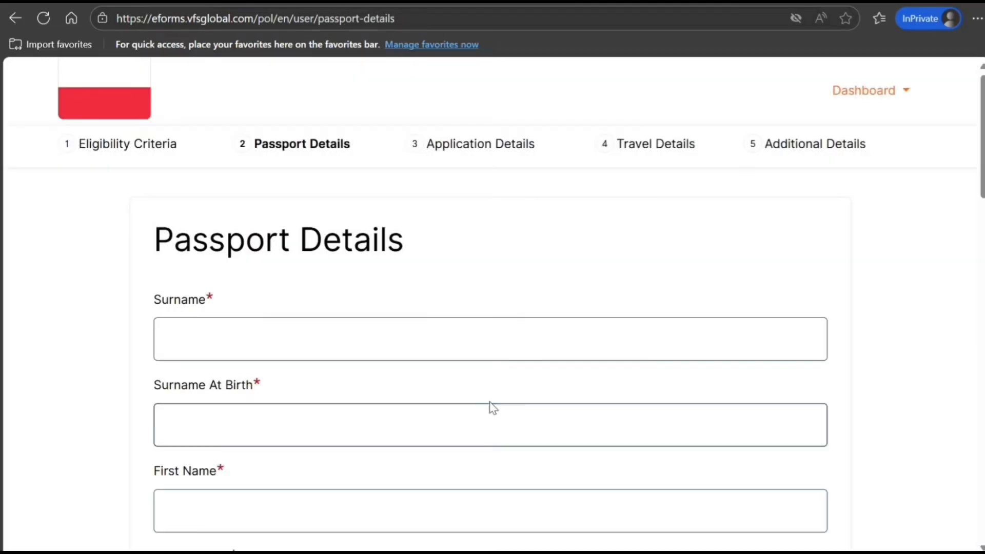
pyautogui.scroll(-5, 490, 402)
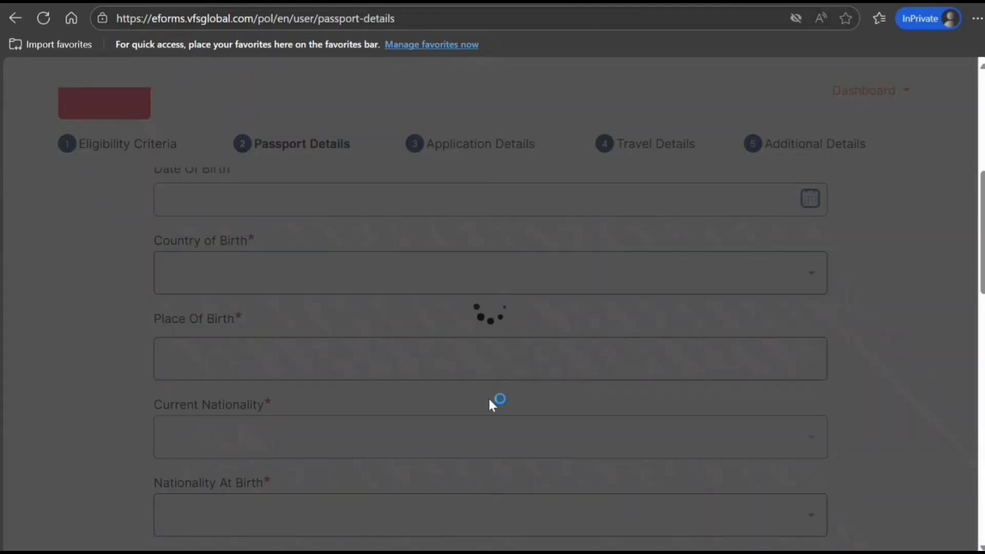
pyautogui.scroll(-5, 491, 404)
pyautogui.scroll(-8, 488, 400)
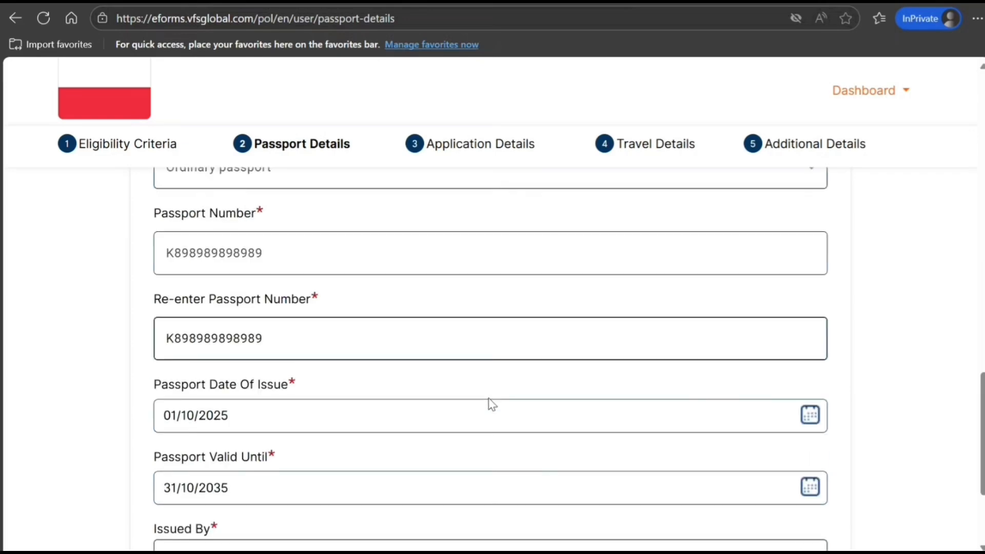
# Re-save Passport Details and scroll through the stored Application Details page
pyautogui.click(539, 494)
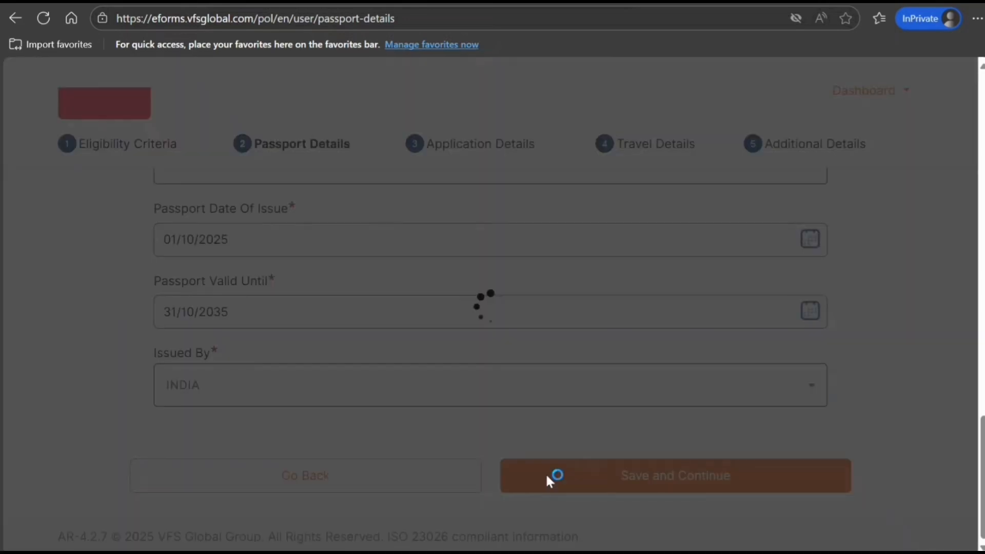
pyautogui.scroll(-10, 534, 365)
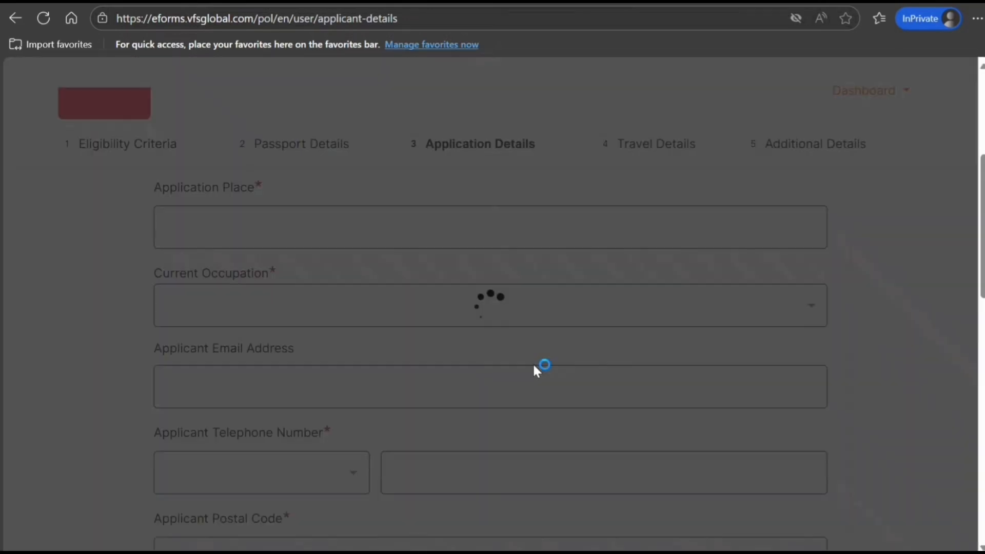
pyautogui.scroll(-5, 534, 365)
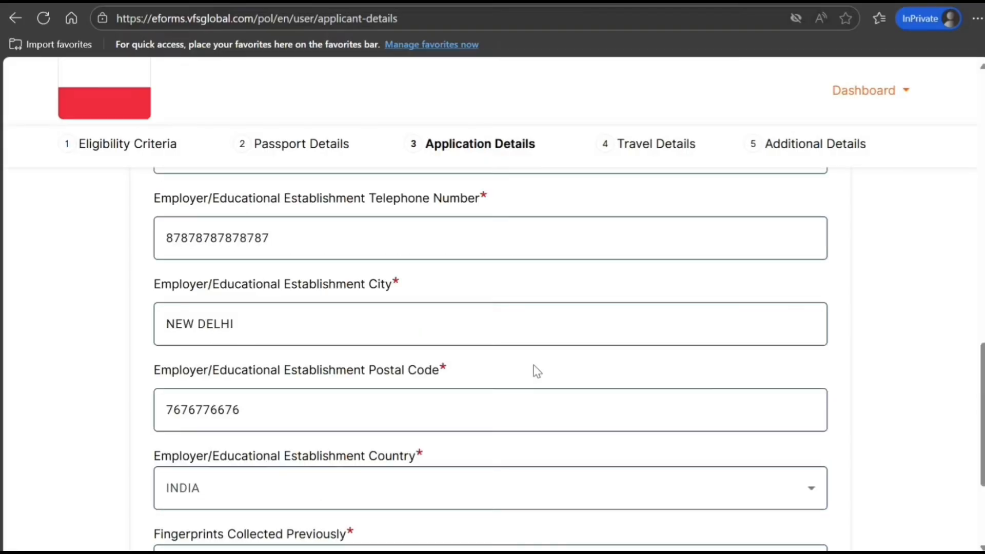